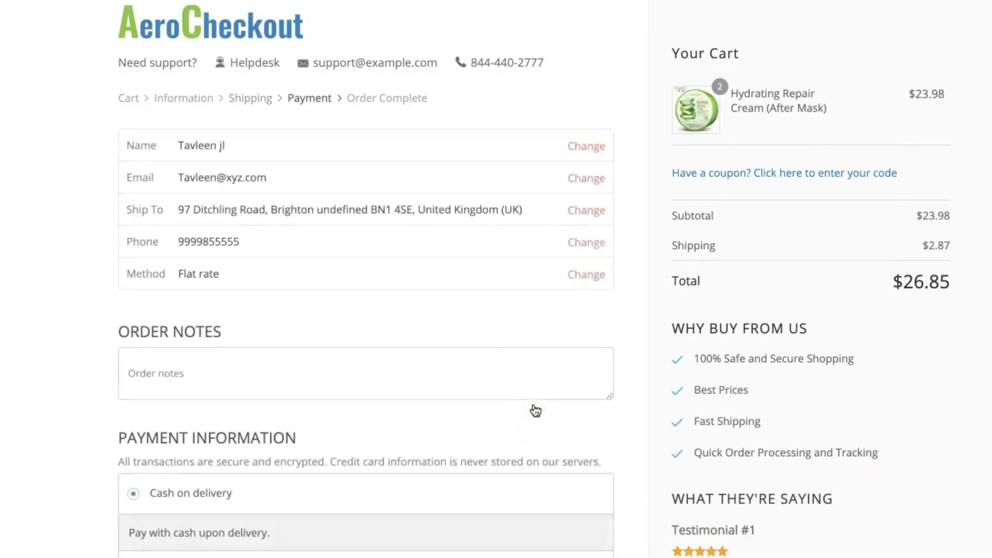
Add the Moisturising Face Mask bump at checkout with the AloeVera fragrance at $3.00
scroll(534, 411, down, 7)
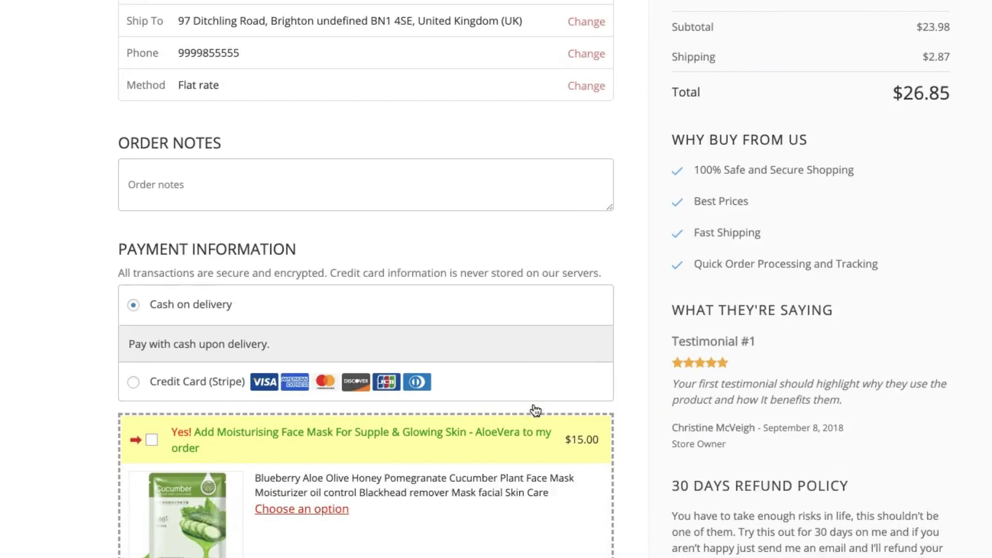
click(208, 332)
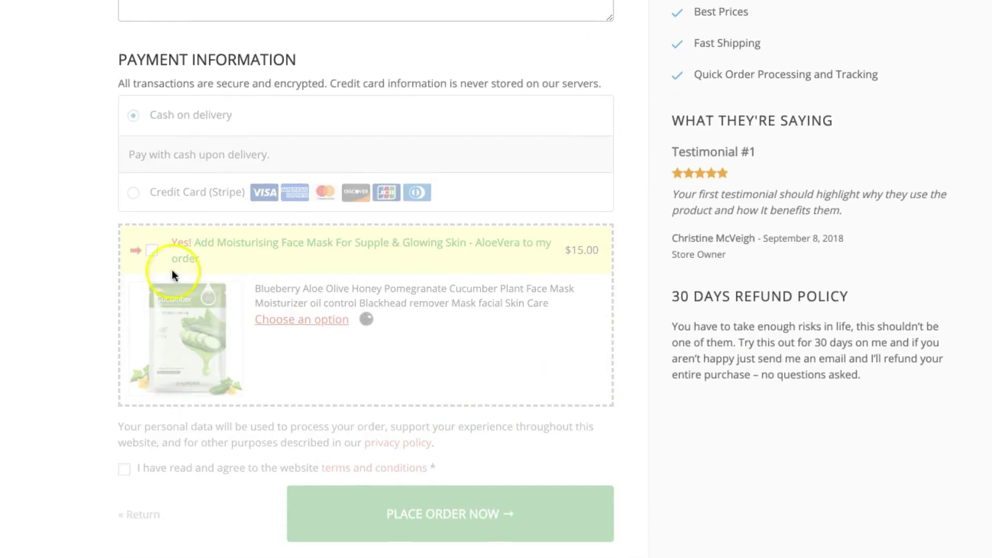
click(152, 252)
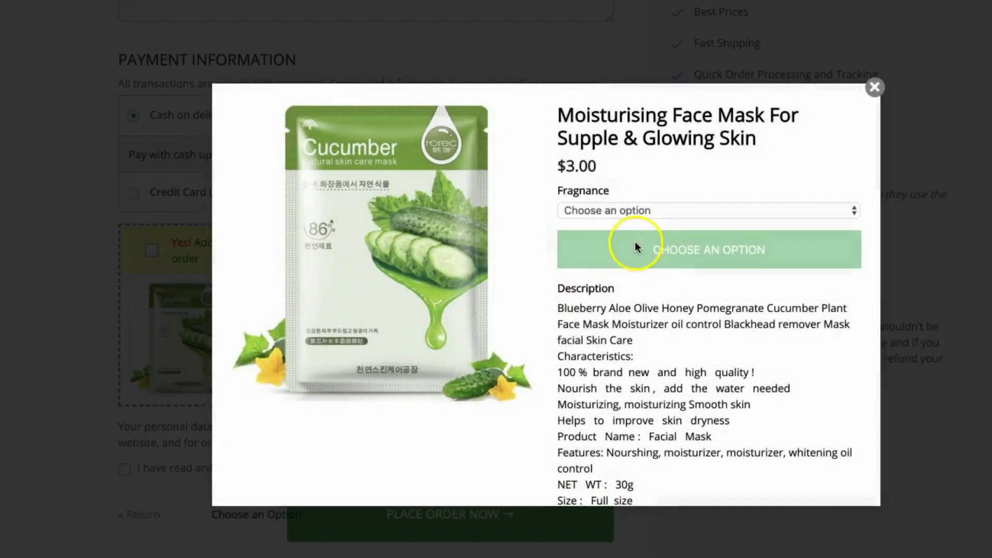
click(602, 211)
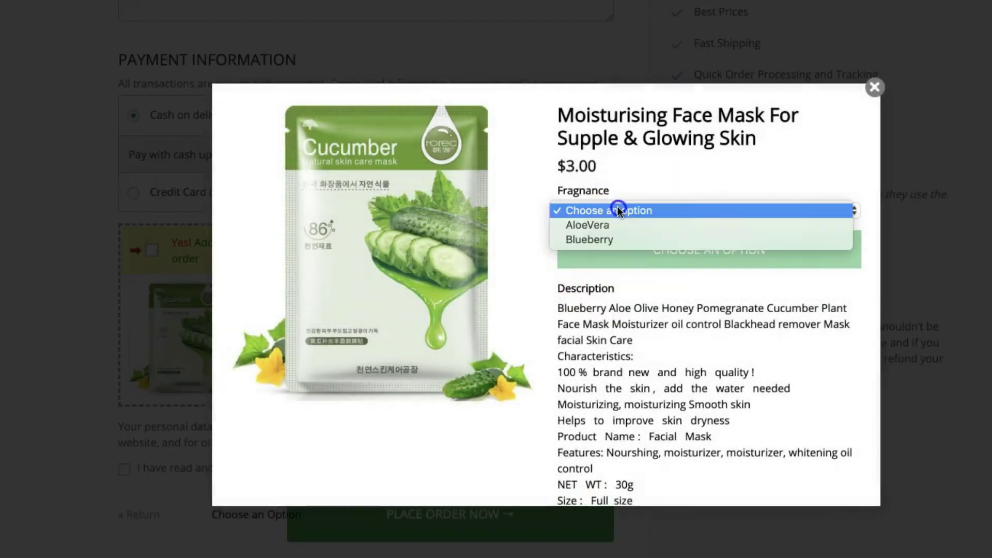
click(606, 227)
scroll(728, 458, down, 2)
click(709, 189)
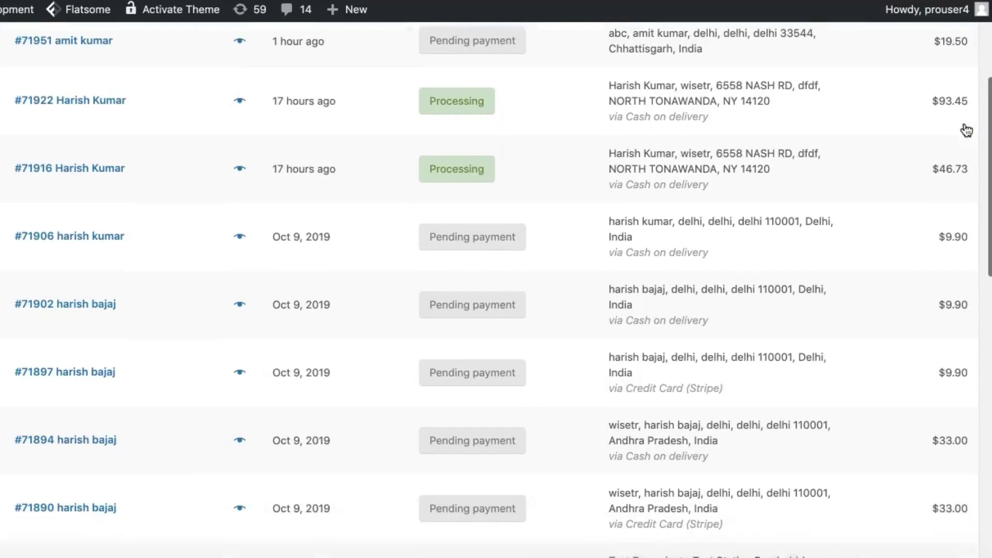
On the second page of orders, select the 'Bump: $30.00' label under an order total
scroll(965, 129, down, 5)
scroll(975, 365, down, 2)
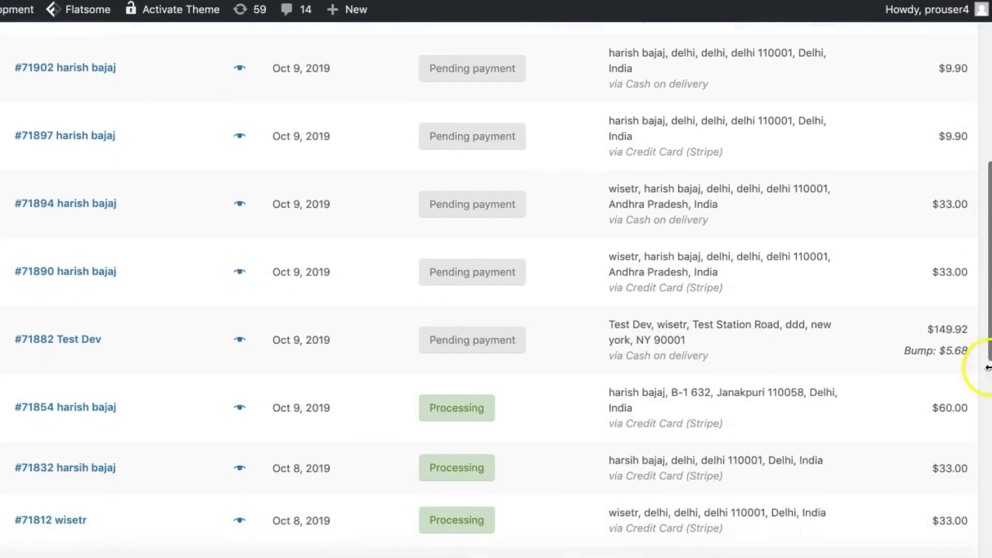
scroll(977, 343, down, 10)
click(942, 482)
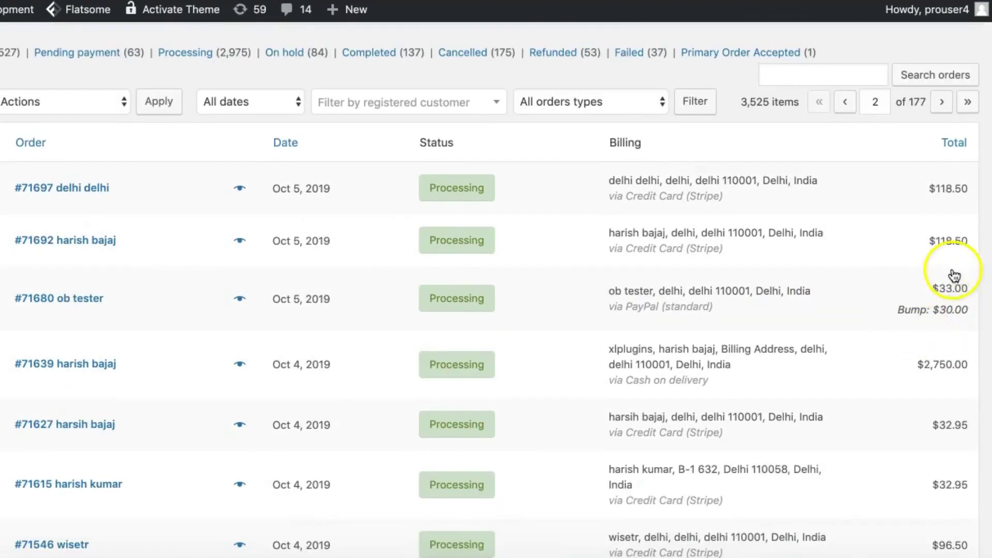
double_click(950, 314)
drag(951, 314, 900, 316)
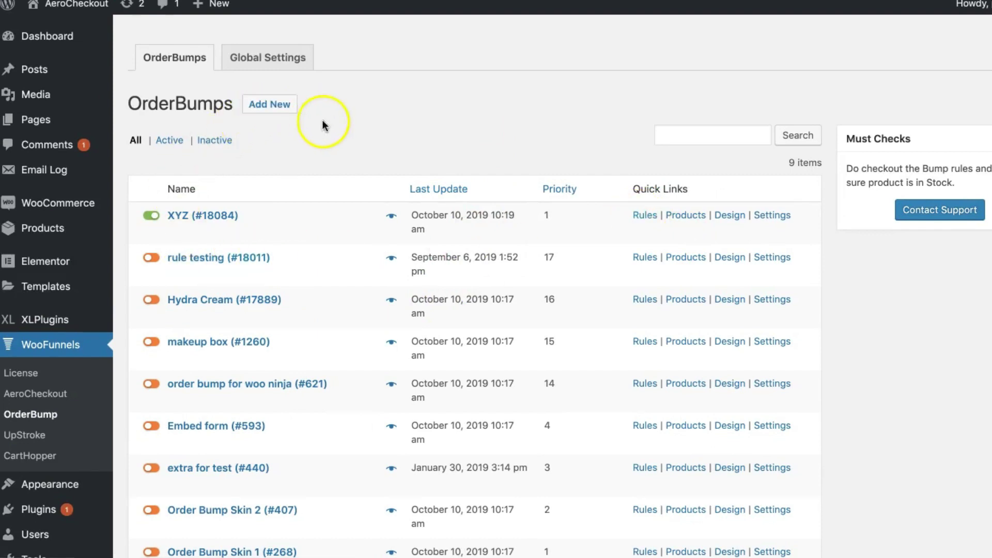
Create a new order bump titled 'new bump*'
click(270, 106)
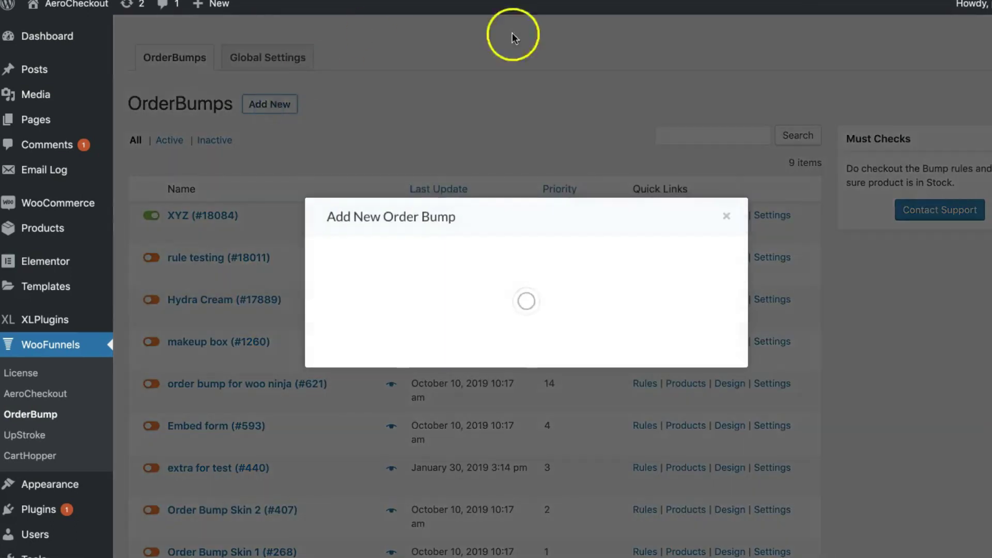
click(444, 281)
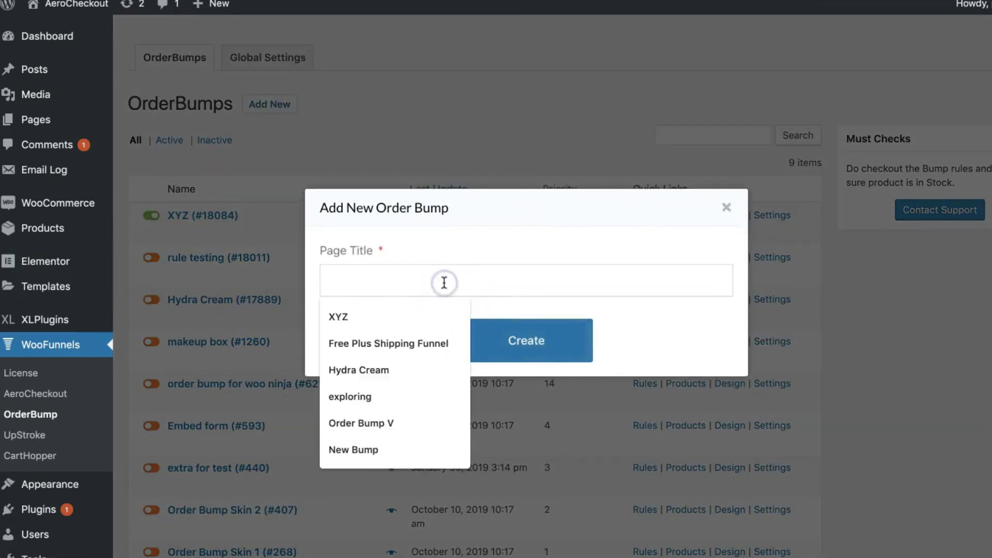
text(new bump)
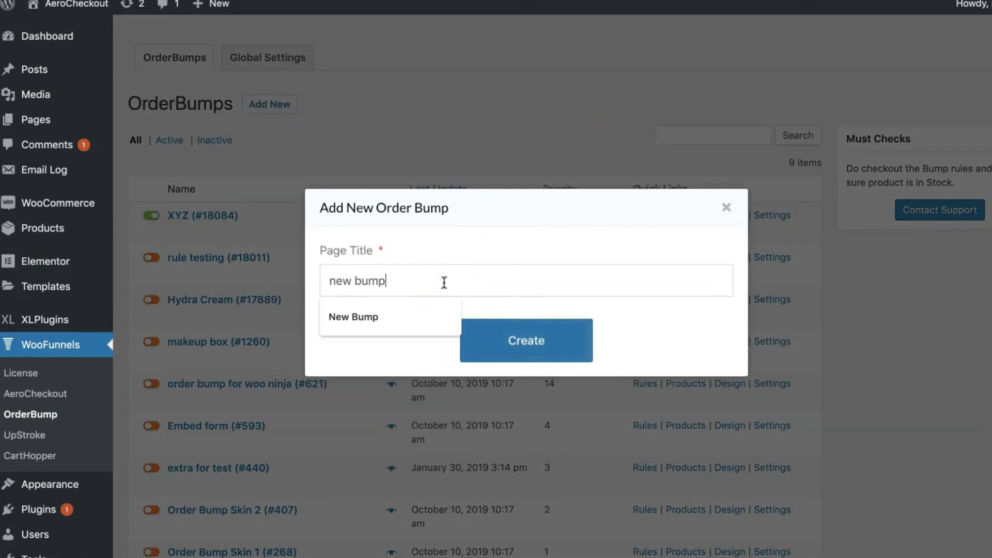
text(*)
click(454, 275)
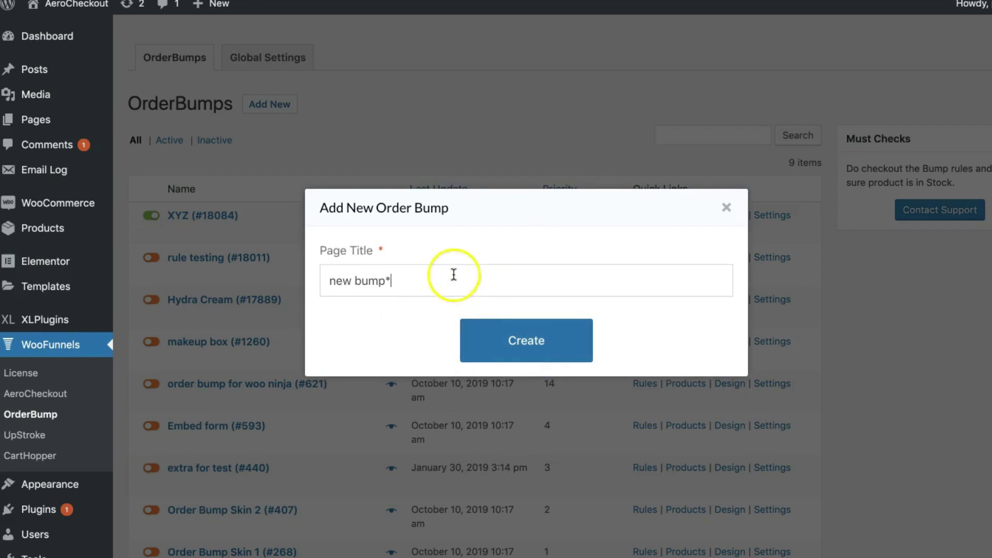
click(515, 350)
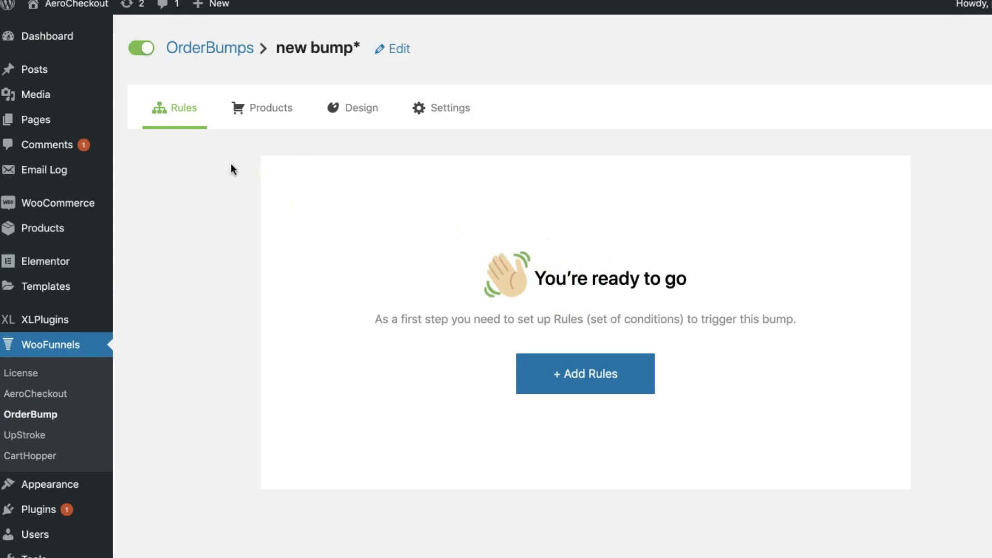
click(580, 386)
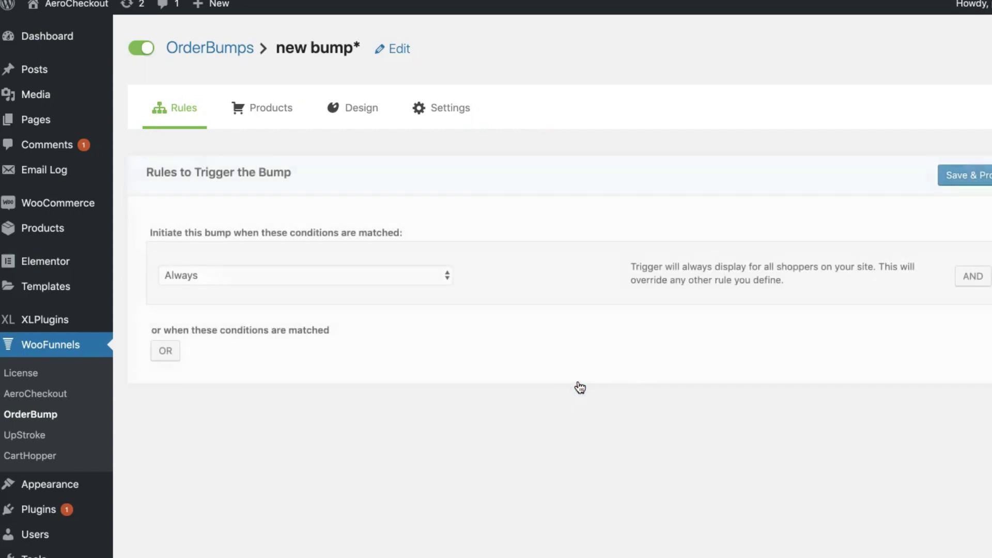
click(283, 114)
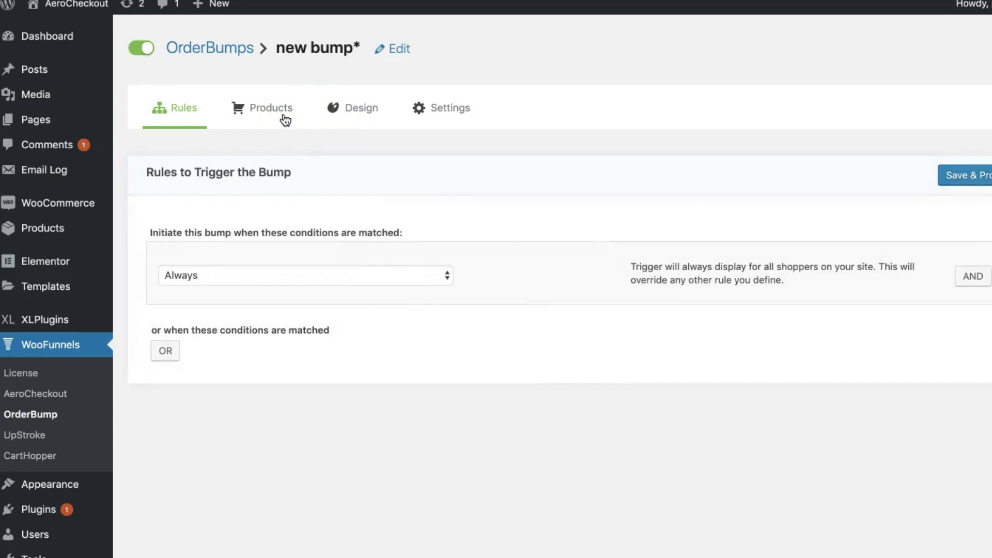
click(347, 113)
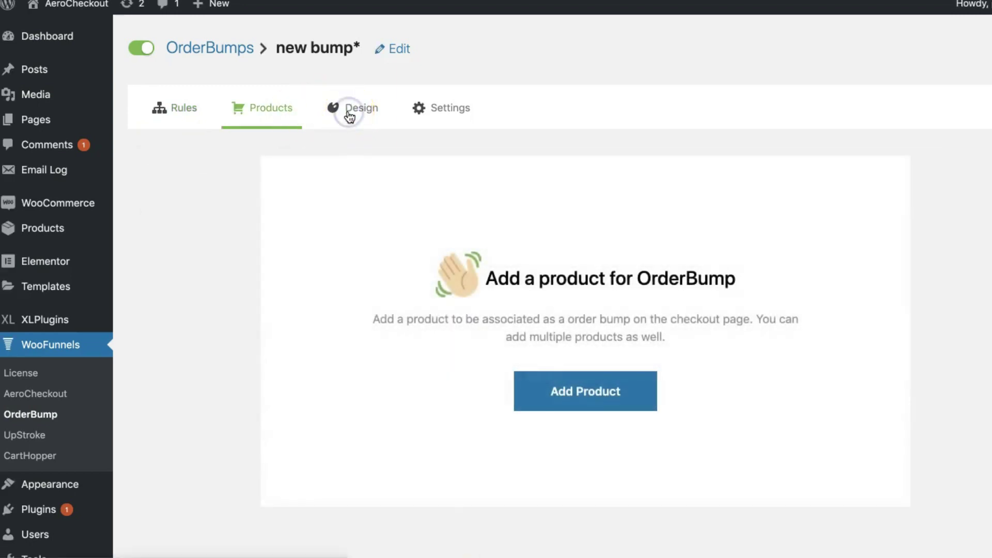
click(364, 114)
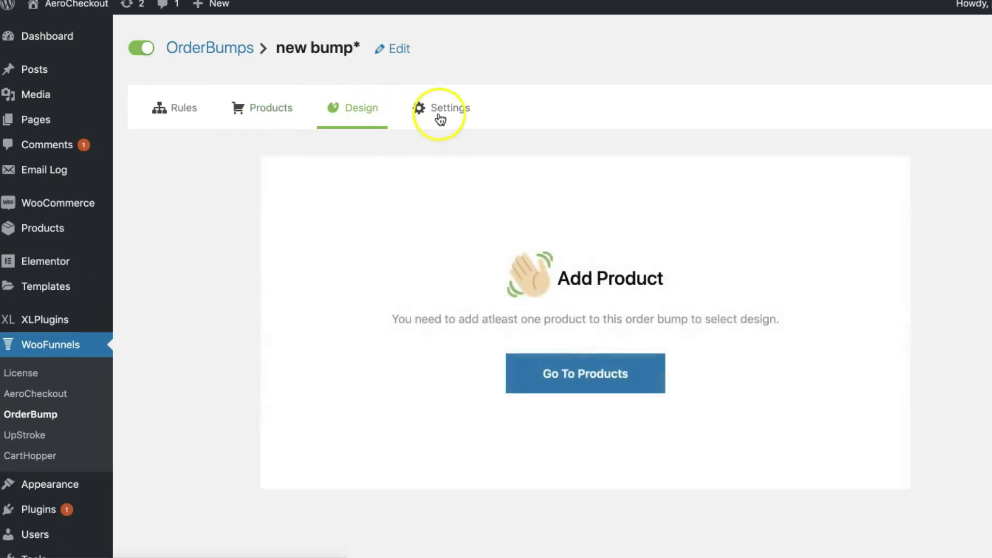
click(173, 117)
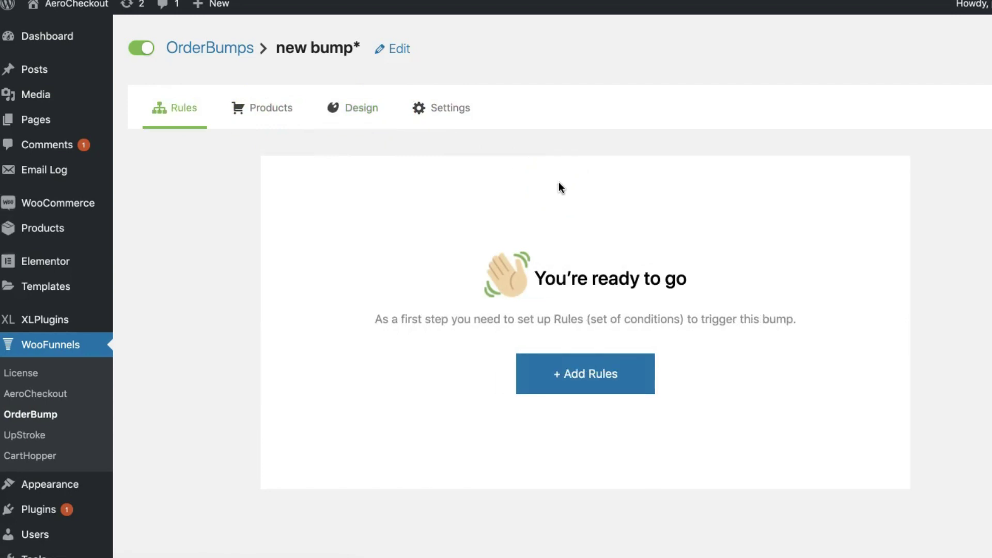
Save an Always trigger rule for the new bump
click(569, 372)
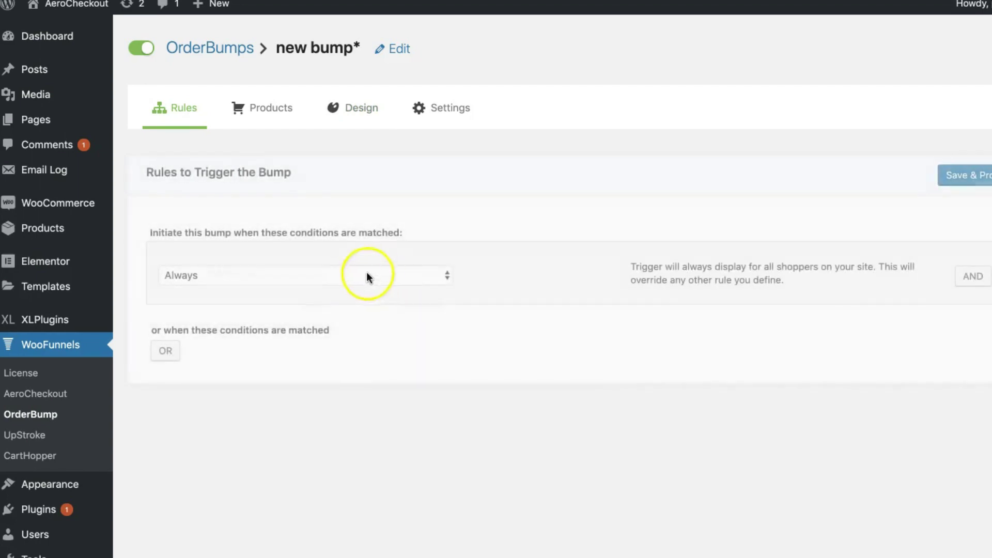
click(971, 185)
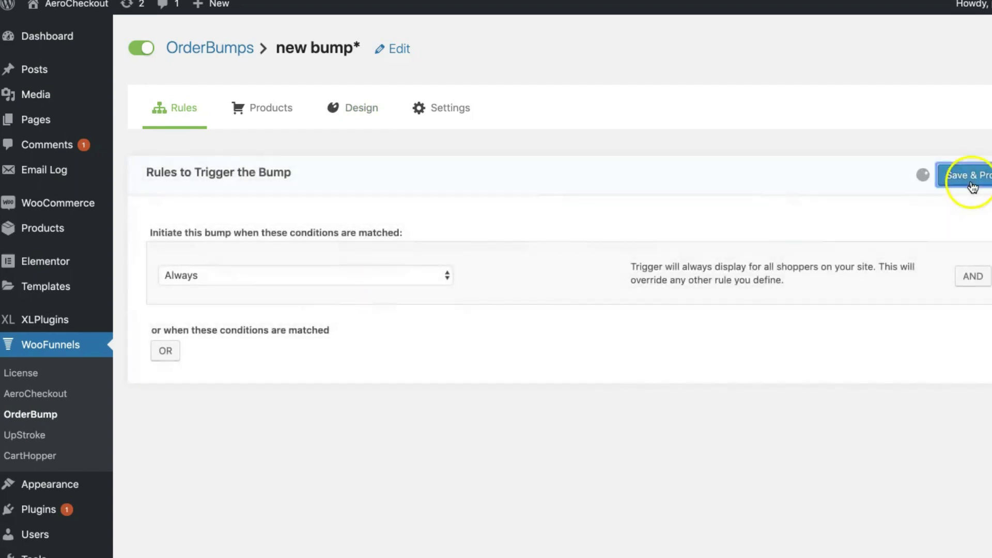
click(252, 114)
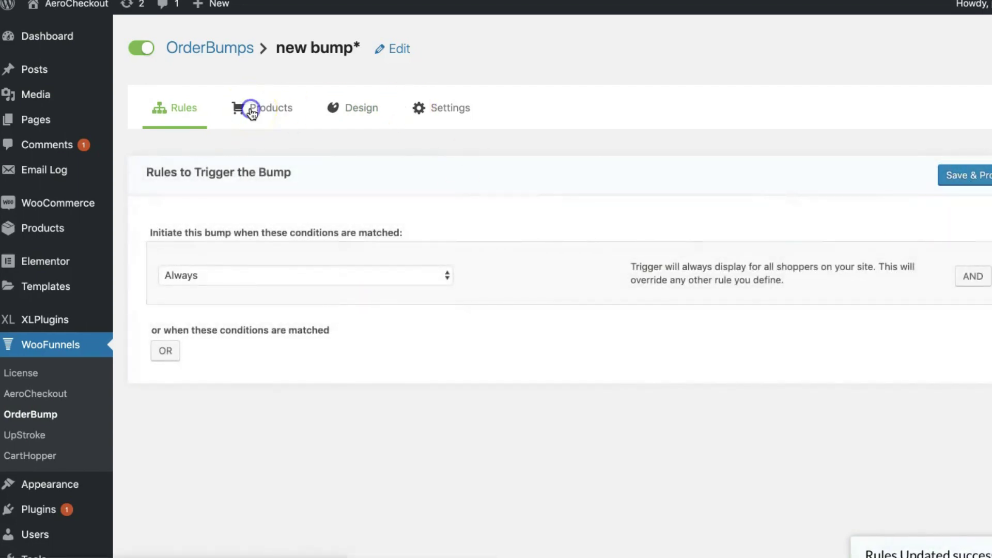
click(266, 113)
Search 'hyd', add Hydrating Repair Cream (After Mask) as the bump product, and save
click(594, 375)
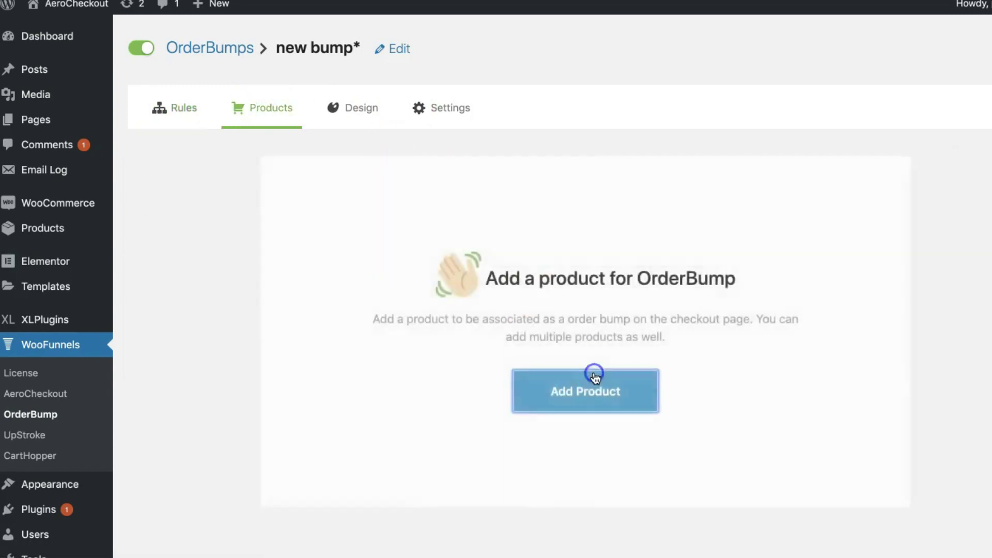
click(397, 277)
text(hyd)
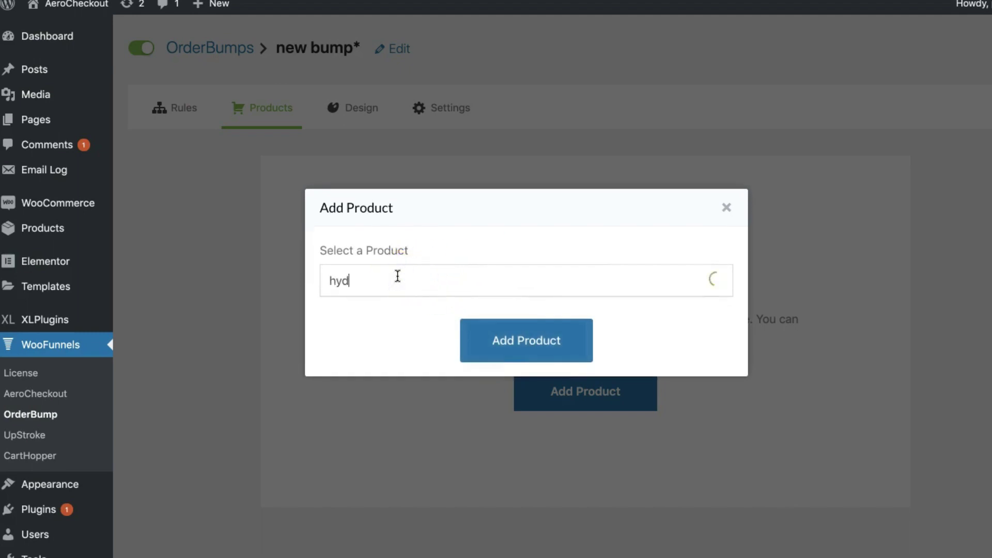
click(372, 320)
click(376, 316)
click(528, 349)
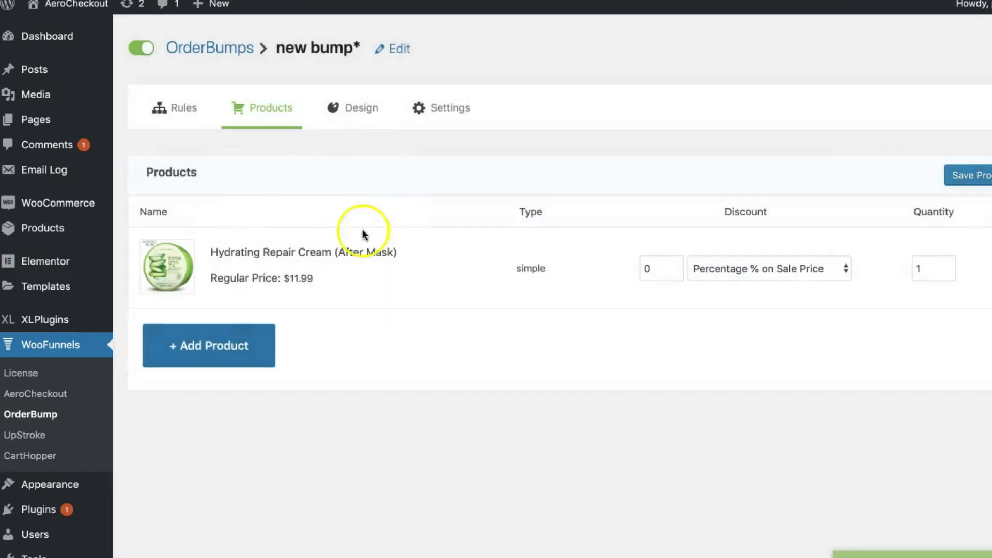
click(962, 177)
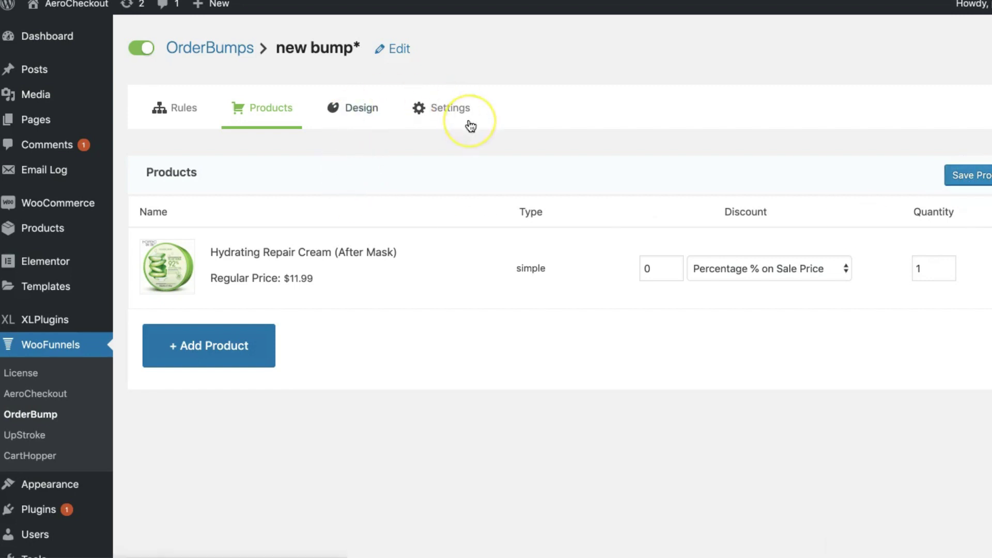
Save the bump's title and description design
click(353, 108)
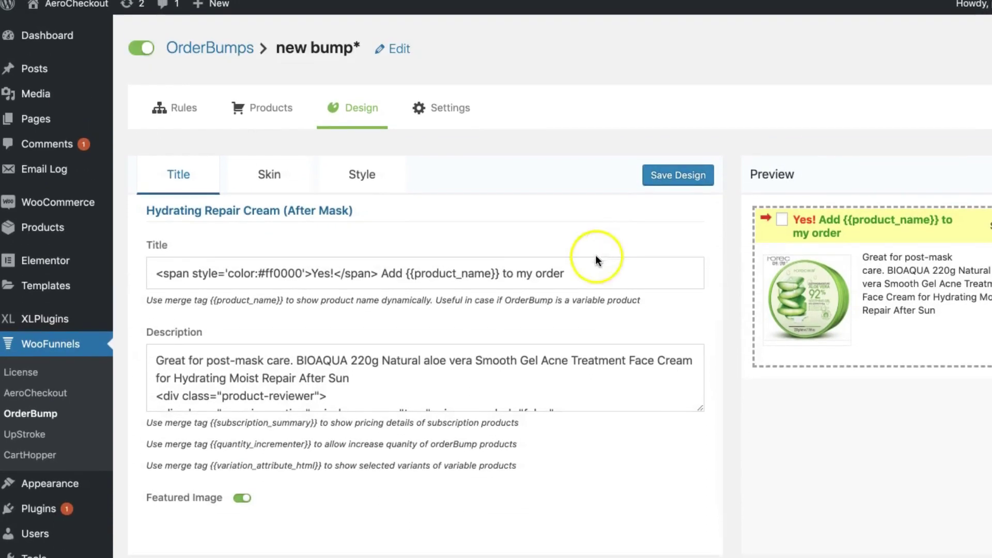
click(141, 48)
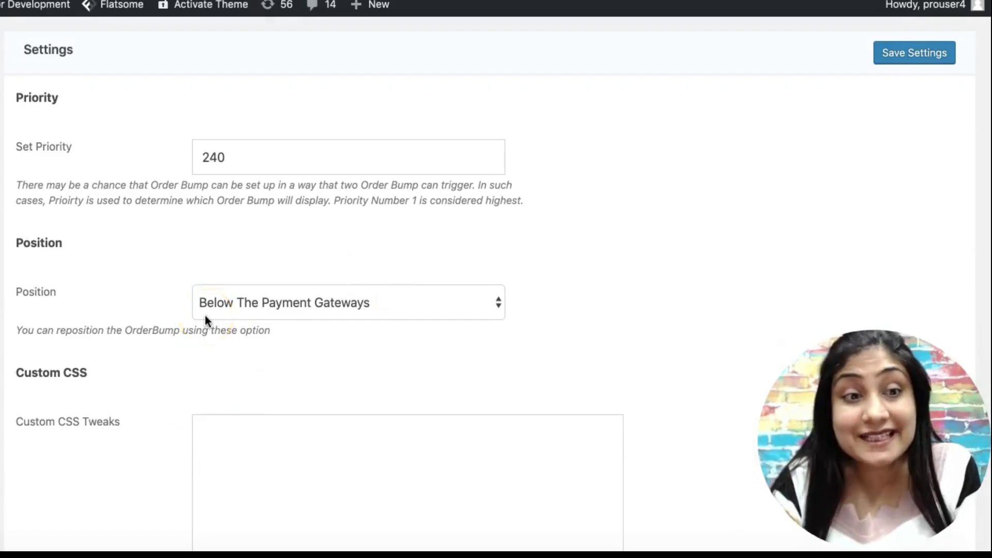
Show the WooCommerce submenu with Orders, Reports and Settings from the collapsed sidebar
scroll(124, 324, up, 2)
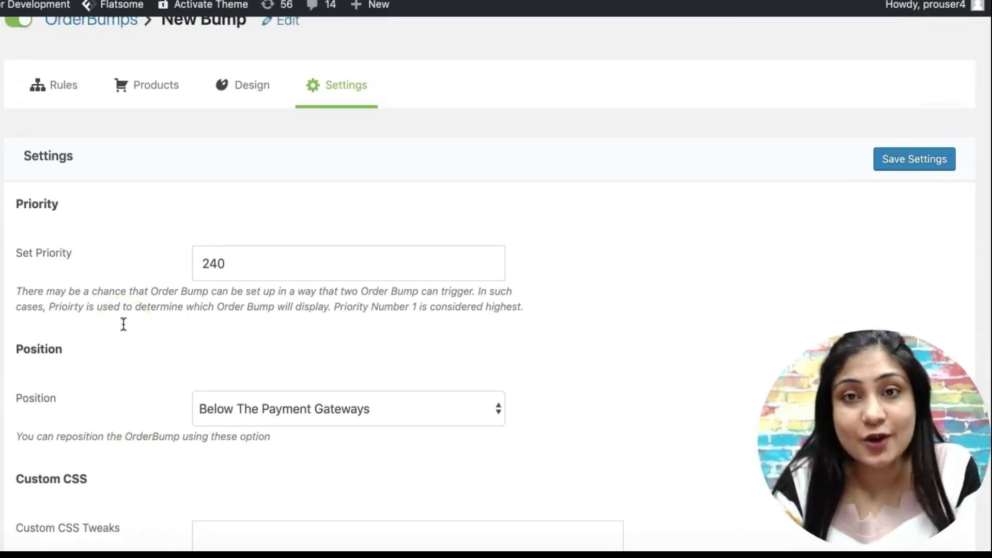
scroll(123, 324, down, 1)
click(114, 331)
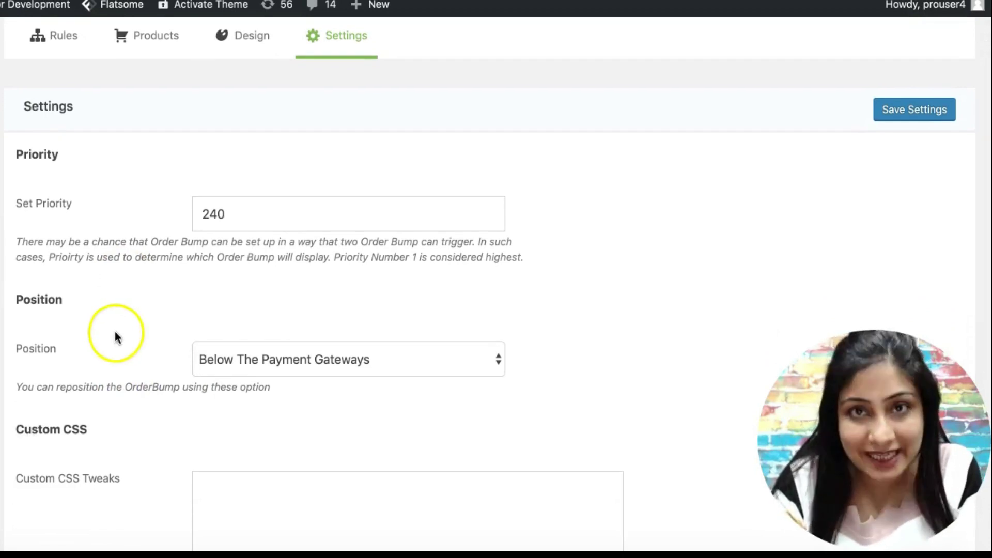
mouse_move(1, 226)
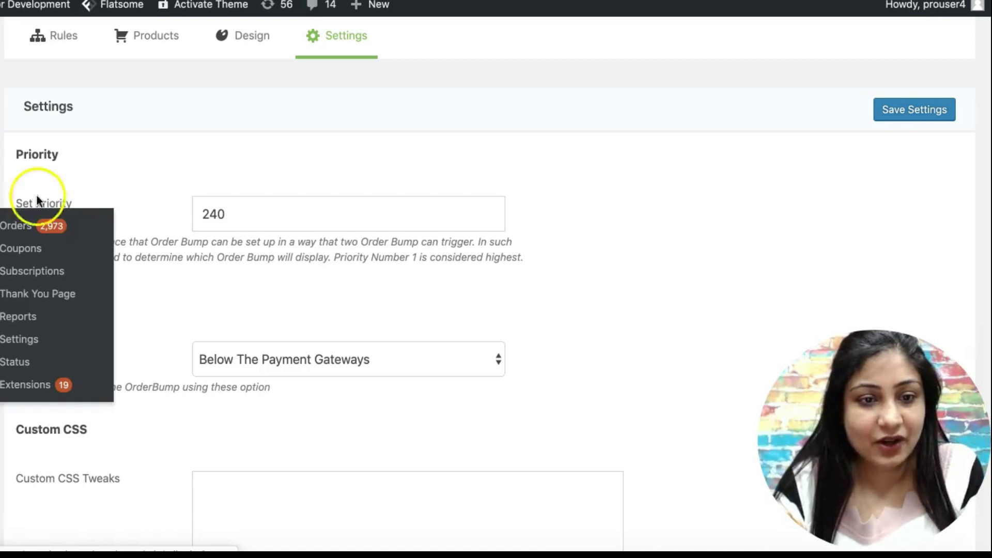
Show this month's Order Bumps report ($198.50, 11 orders, 54.55% conversion) broken down by bump
click(31, 322)
click(302, 67)
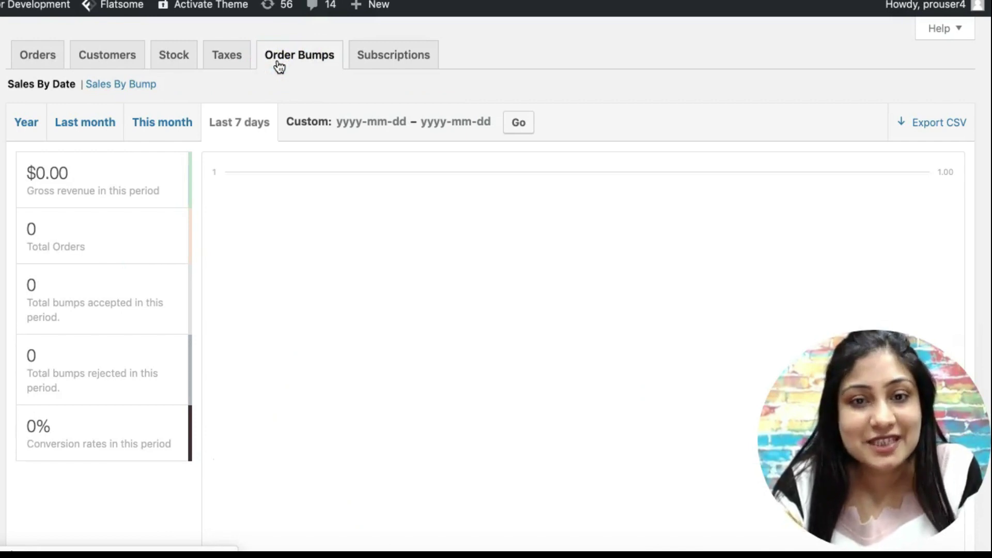
click(147, 129)
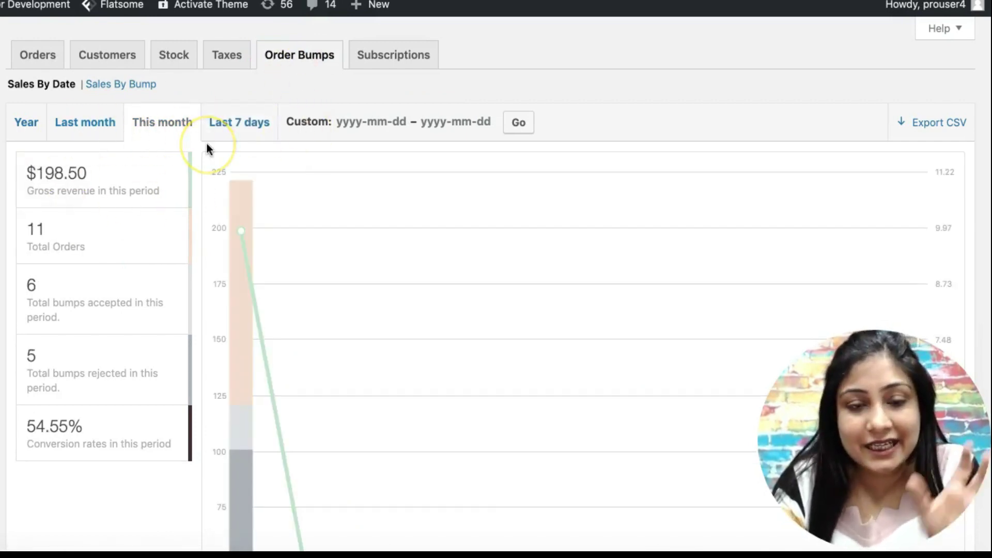
click(368, 128)
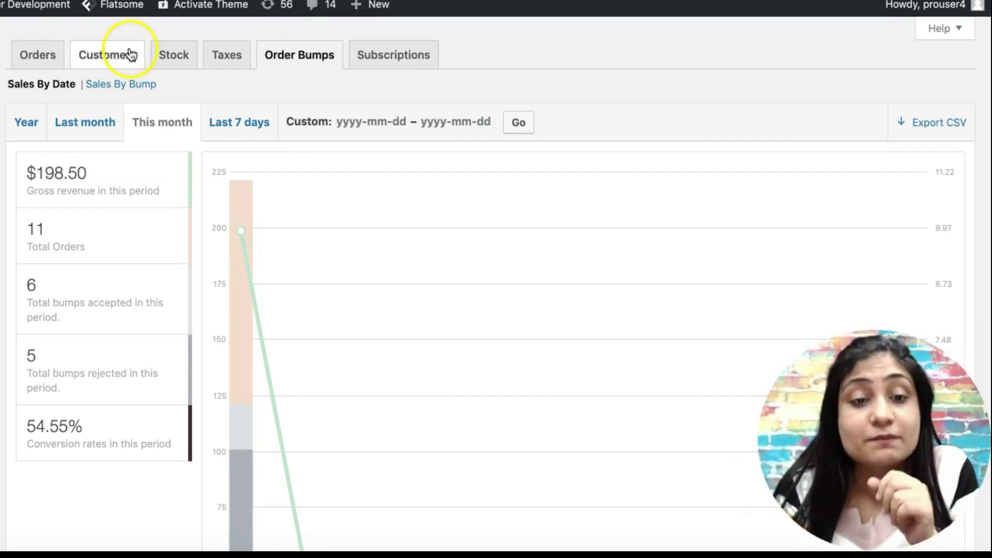
click(116, 90)
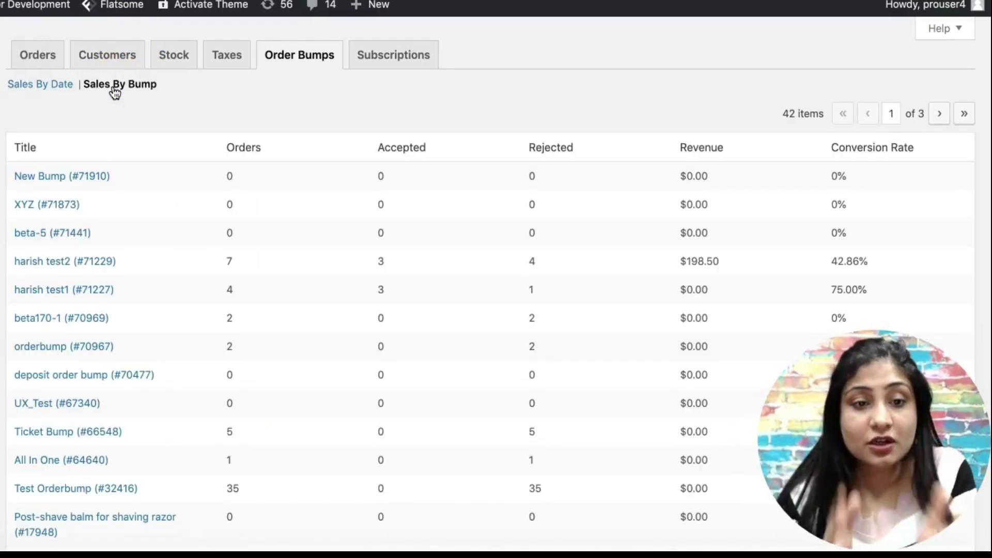
Scroll the per-bump sales table to review Test Orderbump (#32416) with 35 rejected orders
scroll(166, 487, down, 8)
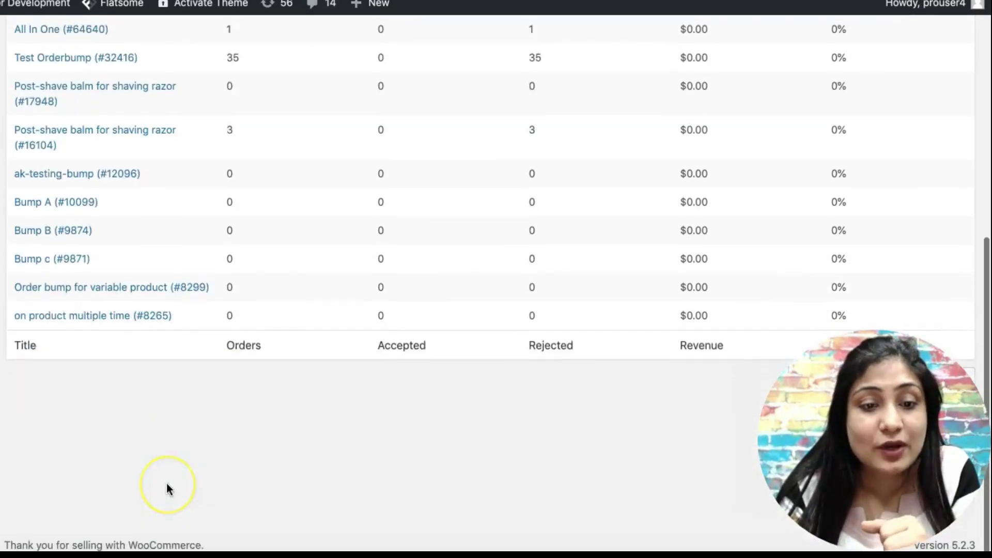
scroll(165, 487, up, 8)
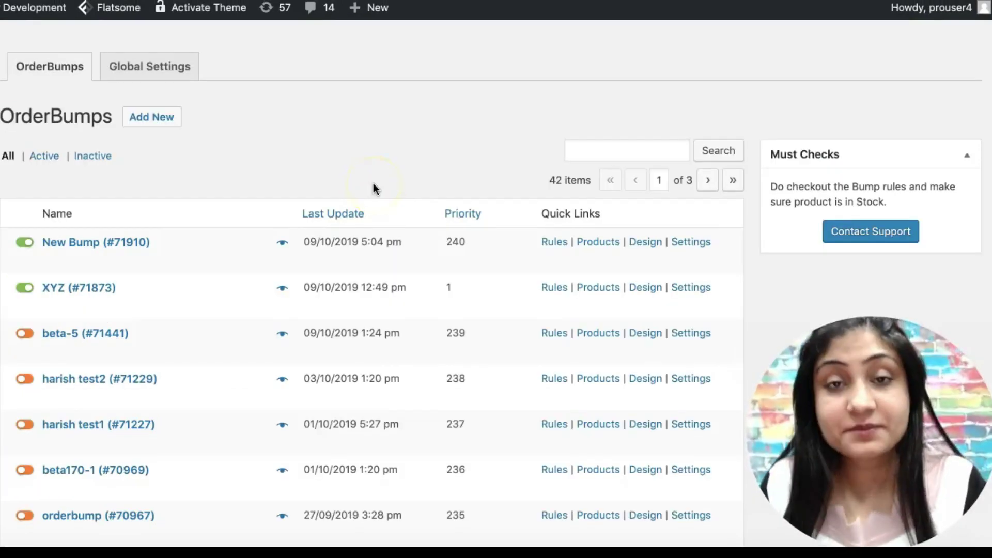
Give New Bump an Always trigger rule and save the rules
click(554, 241)
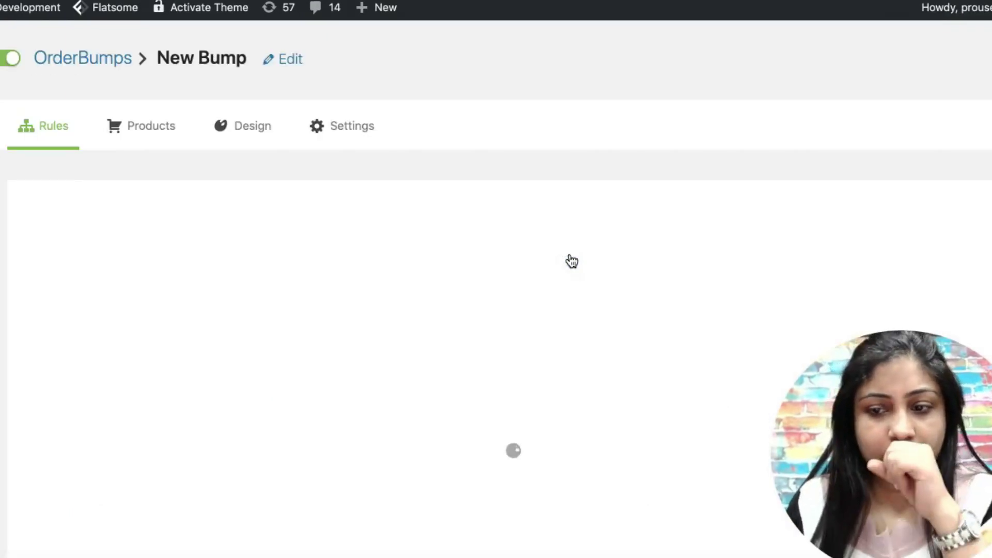
click(470, 425)
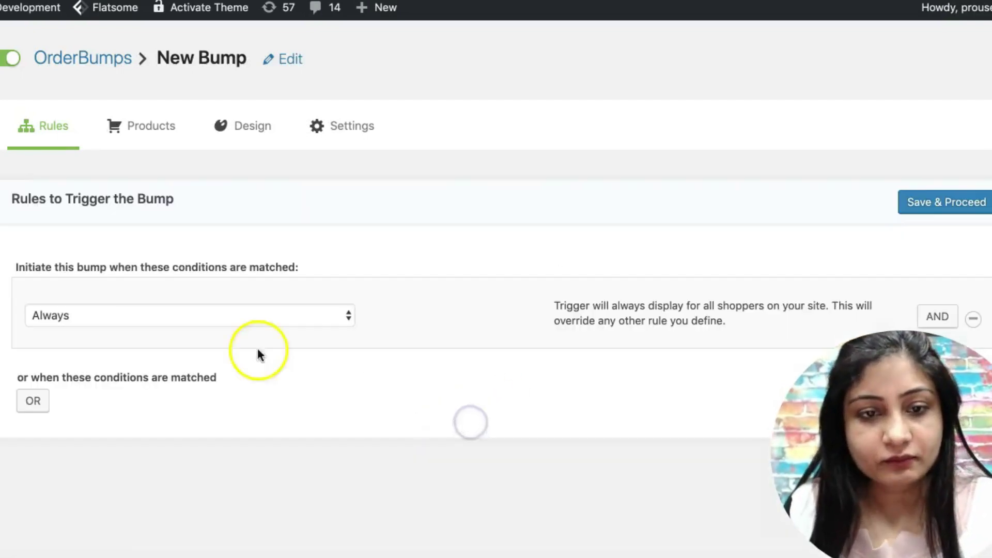
scroll(243, 330, down, 1)
click(280, 258)
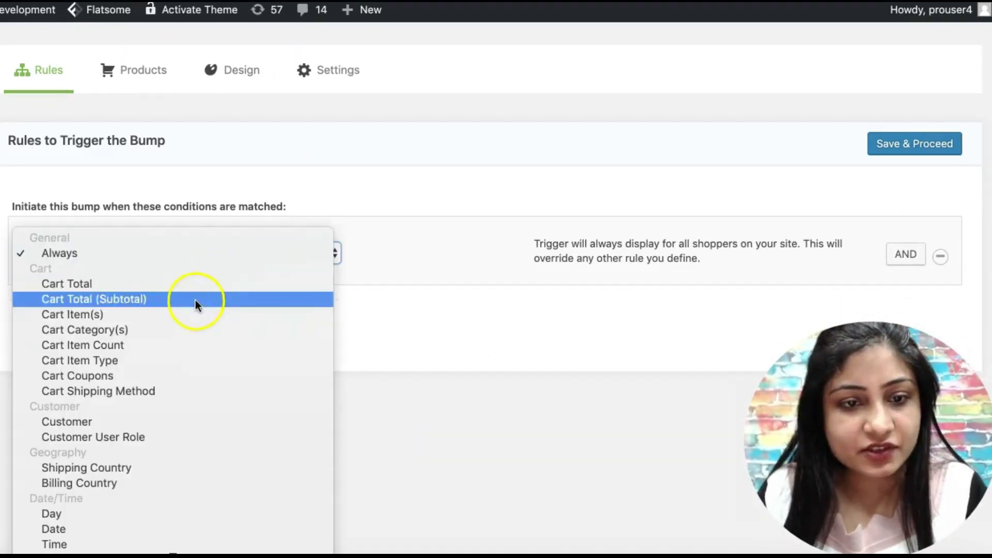
scroll(179, 371, down, 1)
click(446, 296)
click(882, 151)
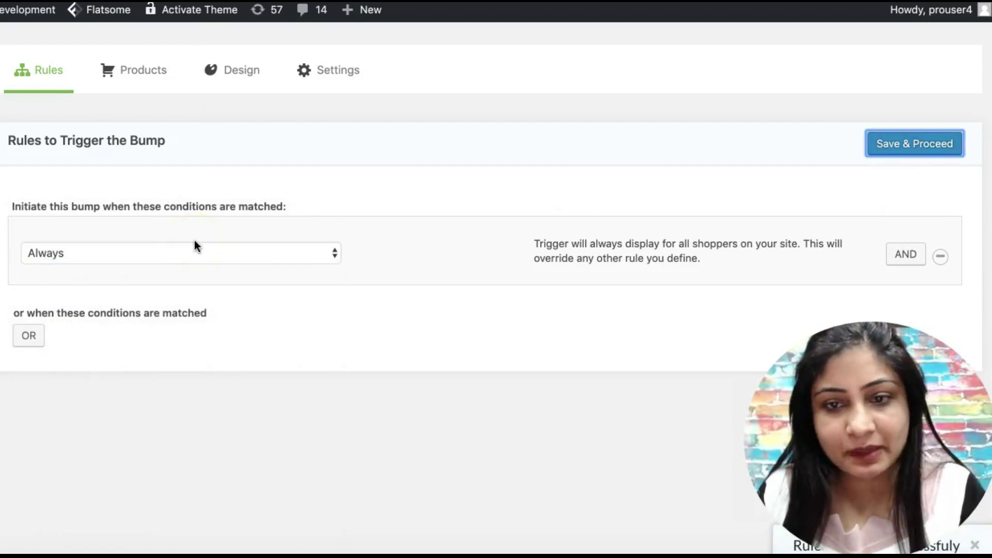
Save New Bump's cream product with 0% discount and quantity 1
click(136, 62)
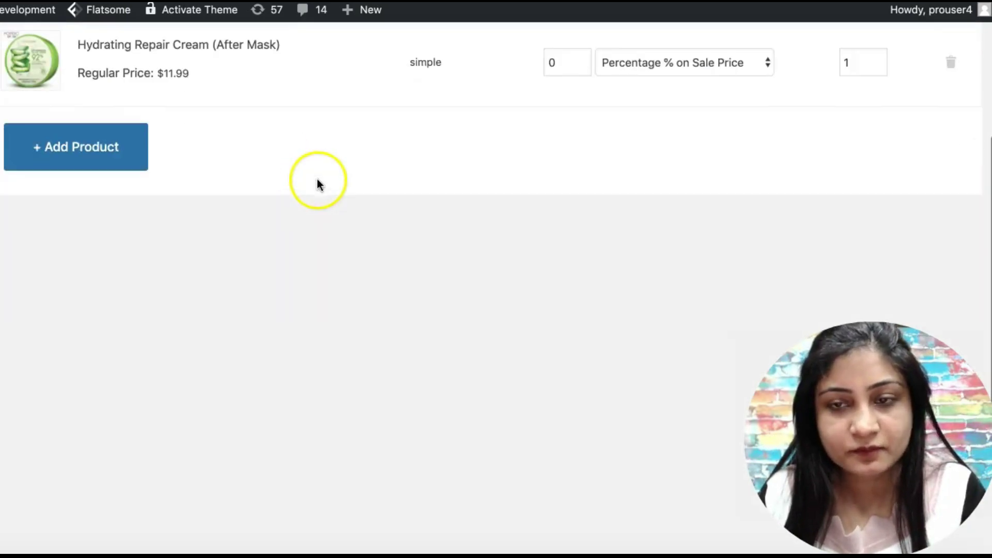
scroll(512, 230, up, 3)
click(563, 194)
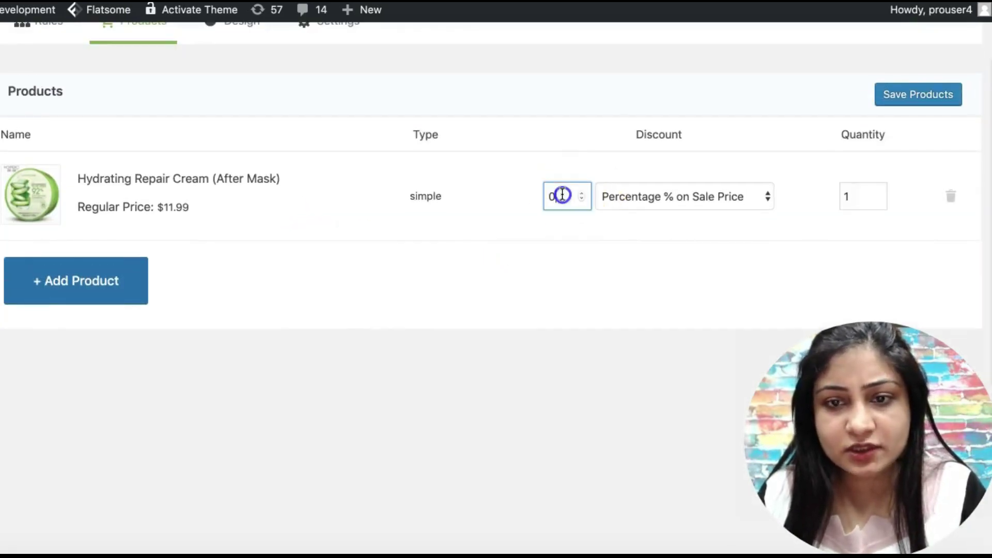
click(921, 100)
click(239, 109)
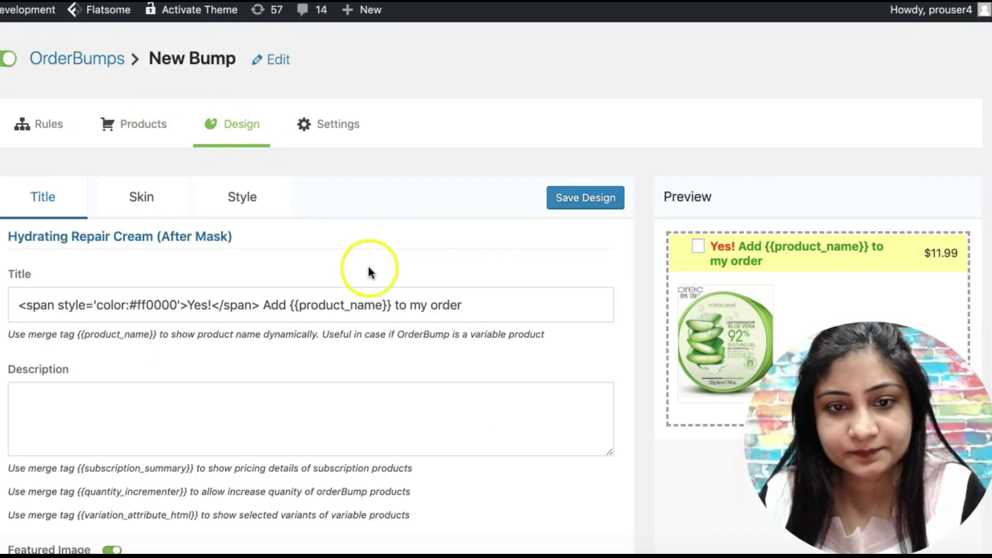
scroll(362, 272, down, 3)
Write the bump description 'Hey! It's a great product and you should definitely buy now!'
click(287, 308)
scroll(287, 308, down, 1)
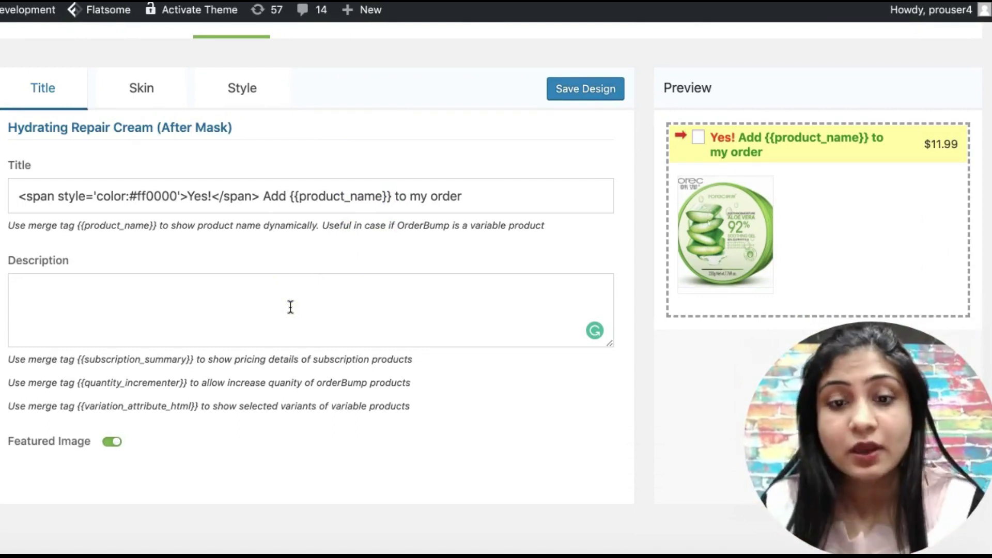
text(Hey! )
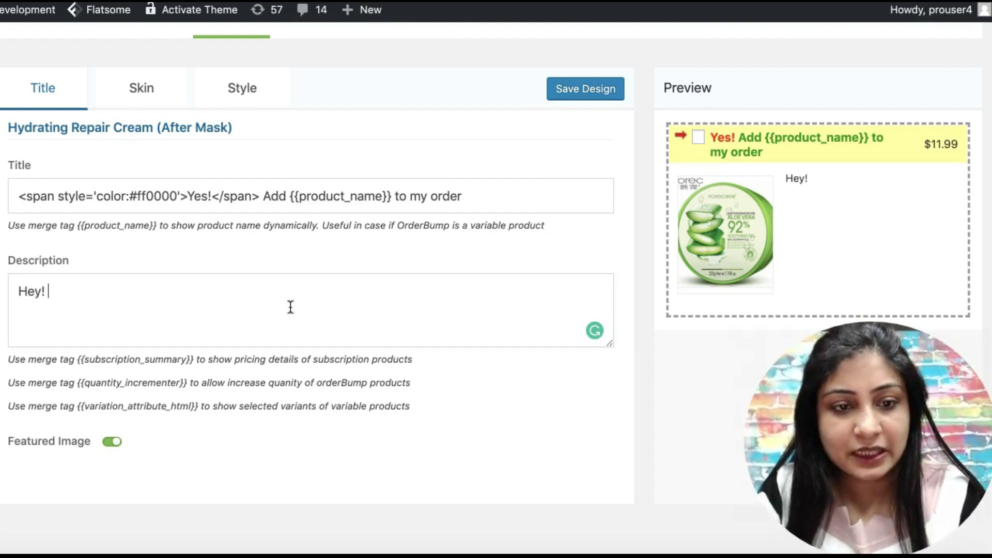
text(It's fun)
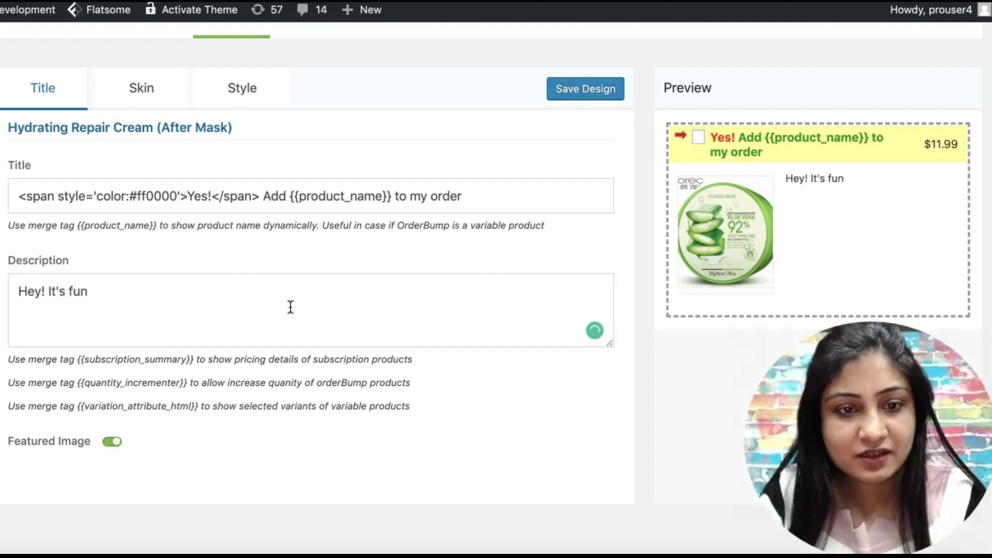
key(BackSpace)
key(BackSpace)
key(BackSpace)
text(a)
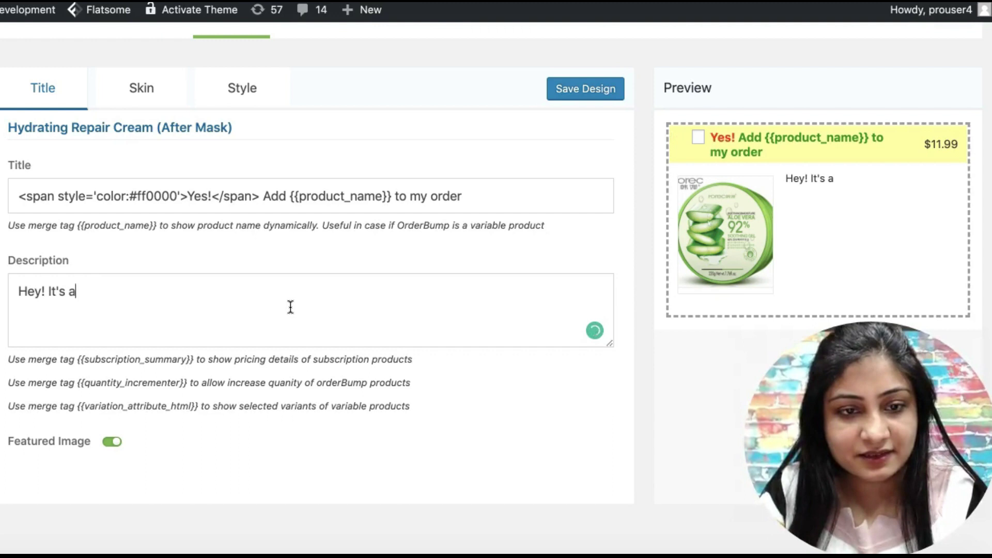
text( great produc)
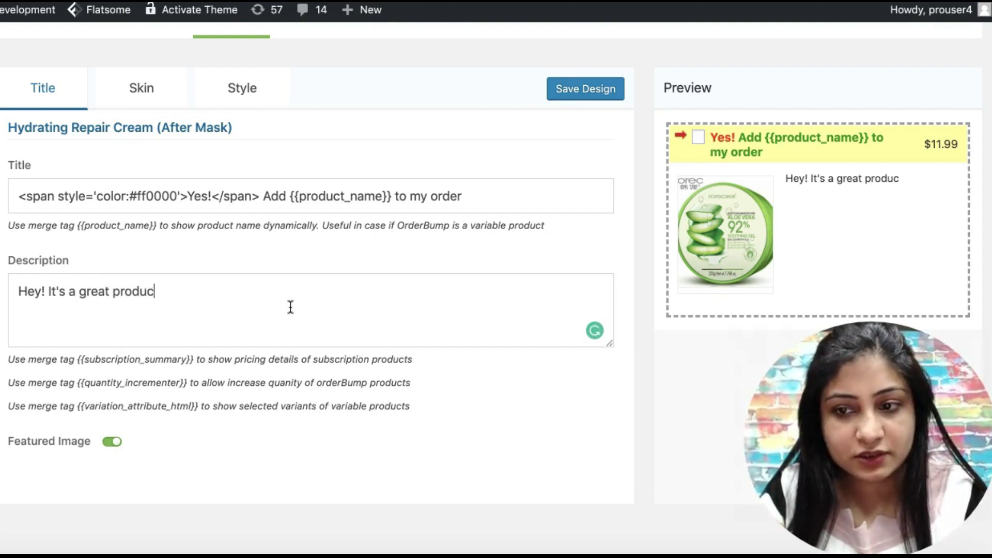
text(t and you should definite)
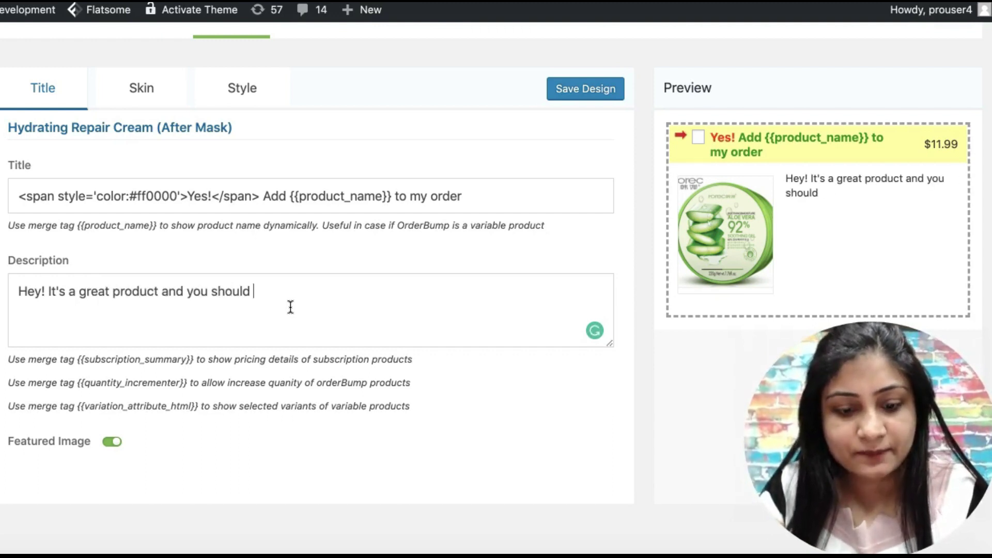
key(BackSpace)
key(BackSpace)
text(tely buy now!)
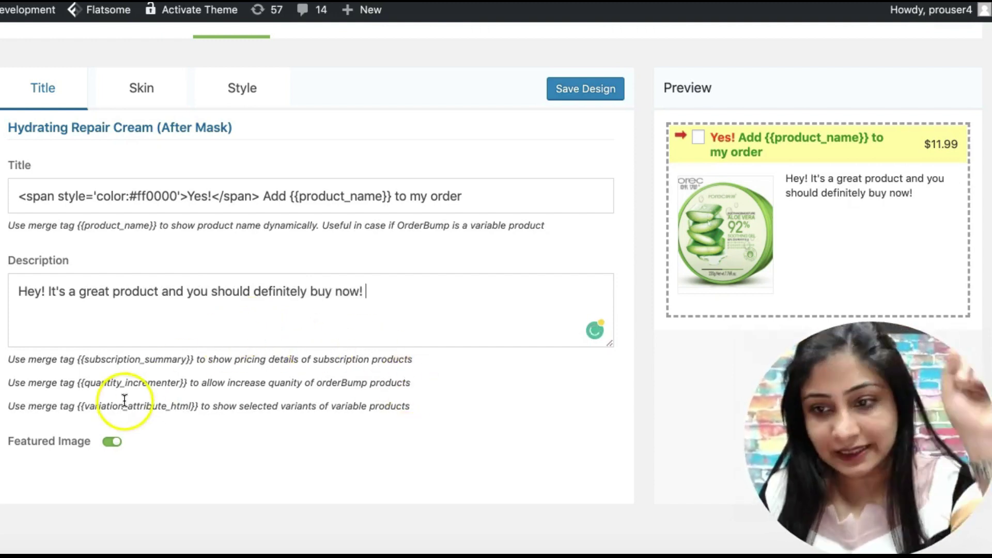
Copy the {{quantity_incrementer}} merge tag and paste it after the description text
drag(77, 383, 190, 383)
key(ctrl+c)
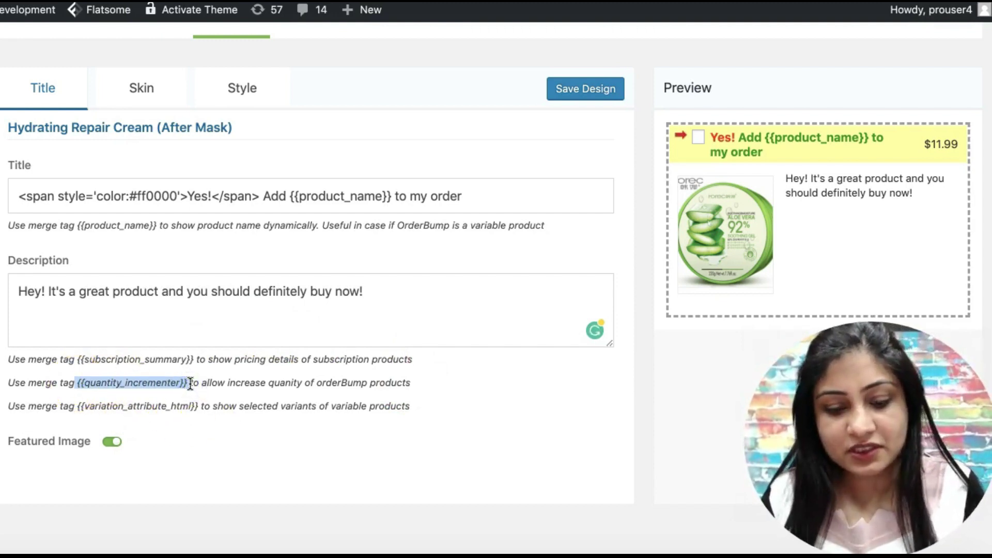
click(412, 292)
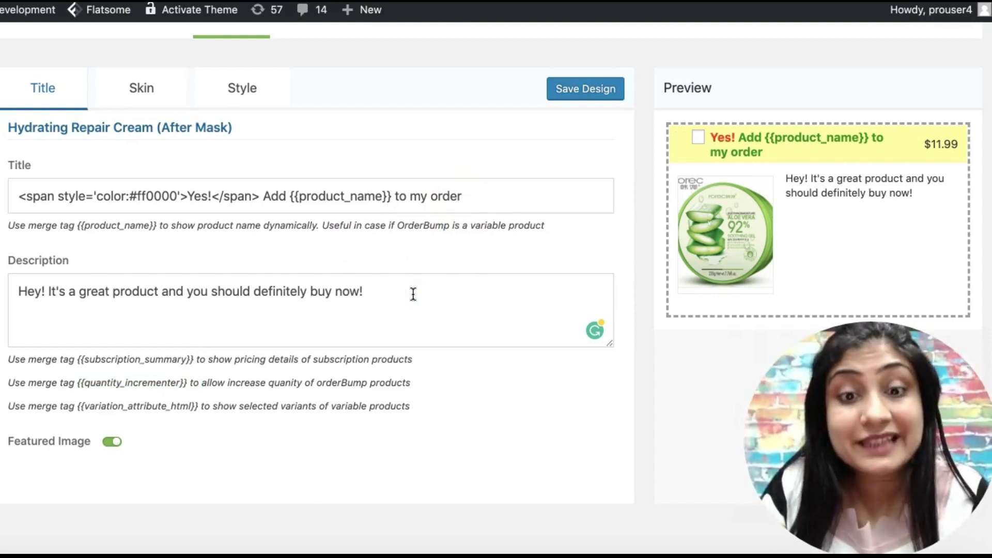
key(ctrl+v)
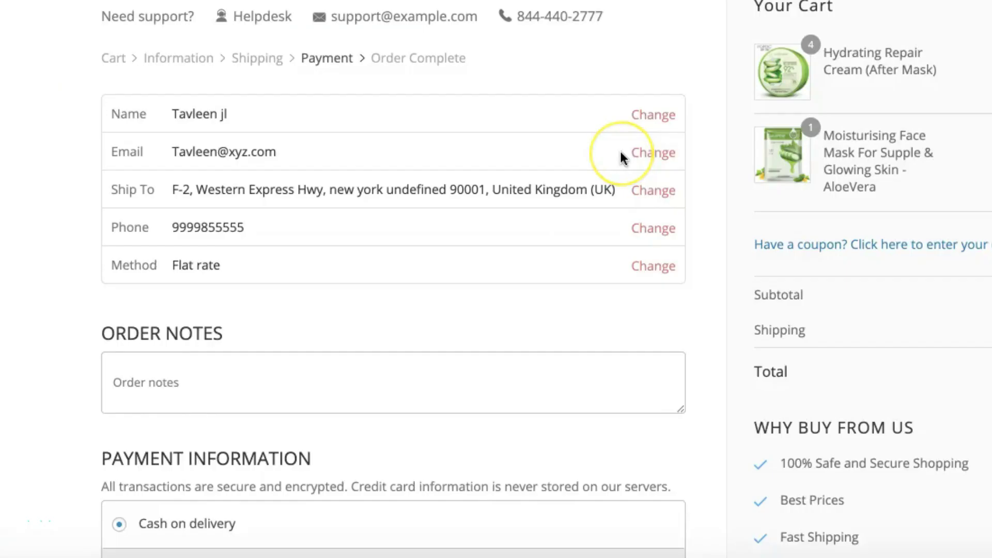
Scroll down the checkout's Payment step to the Moisturising Face Mask order bump above Place Order Now
scroll(621, 158, down, 5)
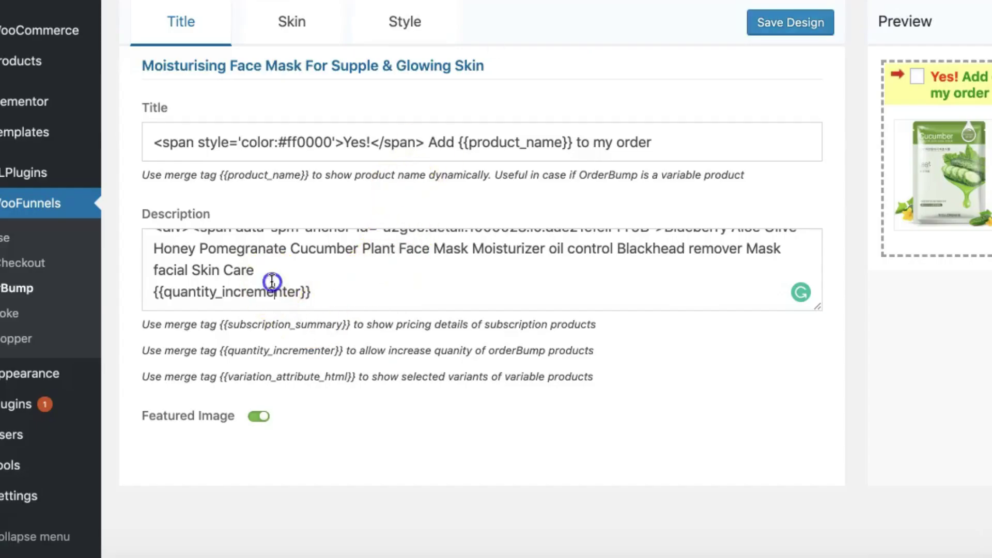
Replace the {{quantity_incrementer}} line with '<br> <br>' and 'Qty &nbsp; {{quantity_incrementer}}', then save the design
drag(150, 293, 345, 288)
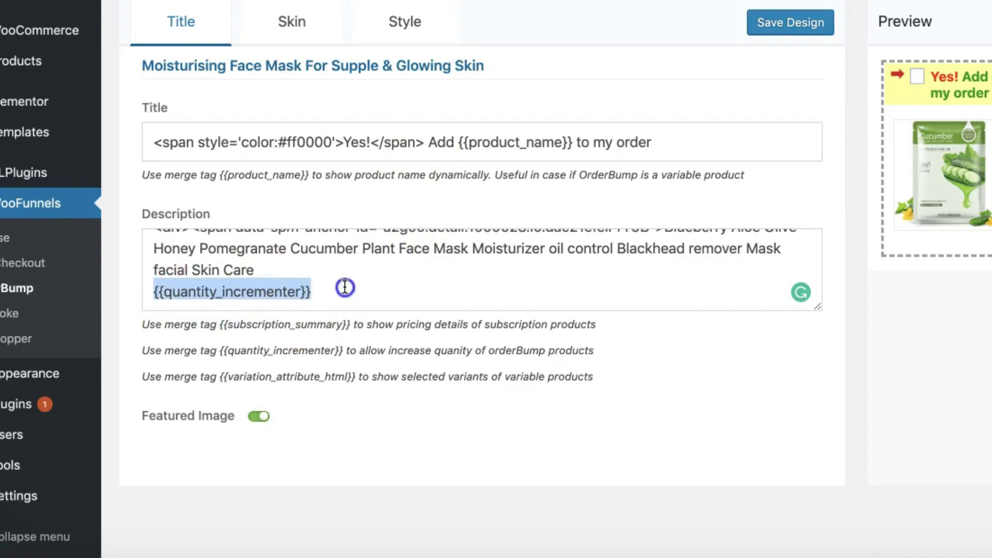
text(<br> <br> Qty &nbsp; {{quantity_incrementer}})
scroll(344, 285, up, 1)
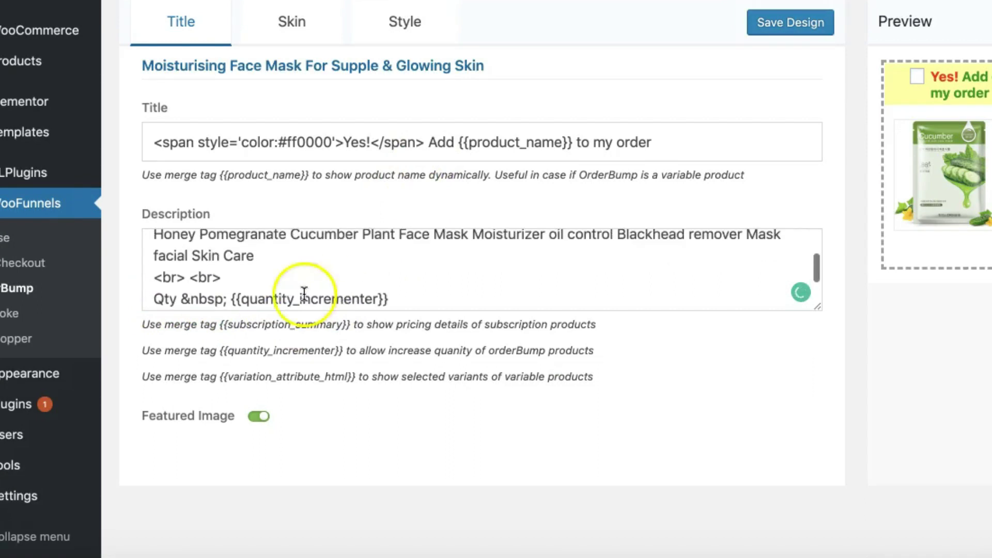
key(Return)
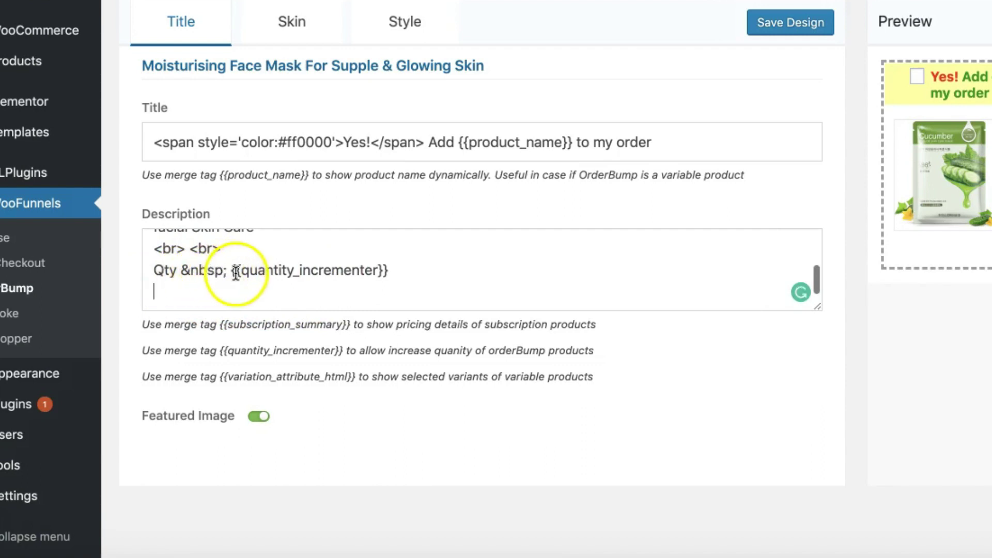
drag(231, 272, 418, 269)
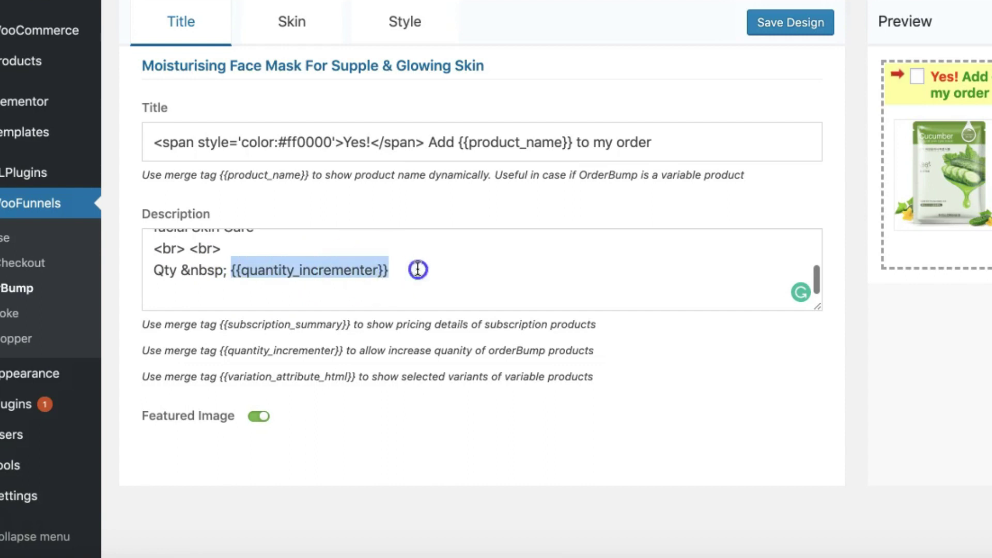
scroll(420, 268, up, 1)
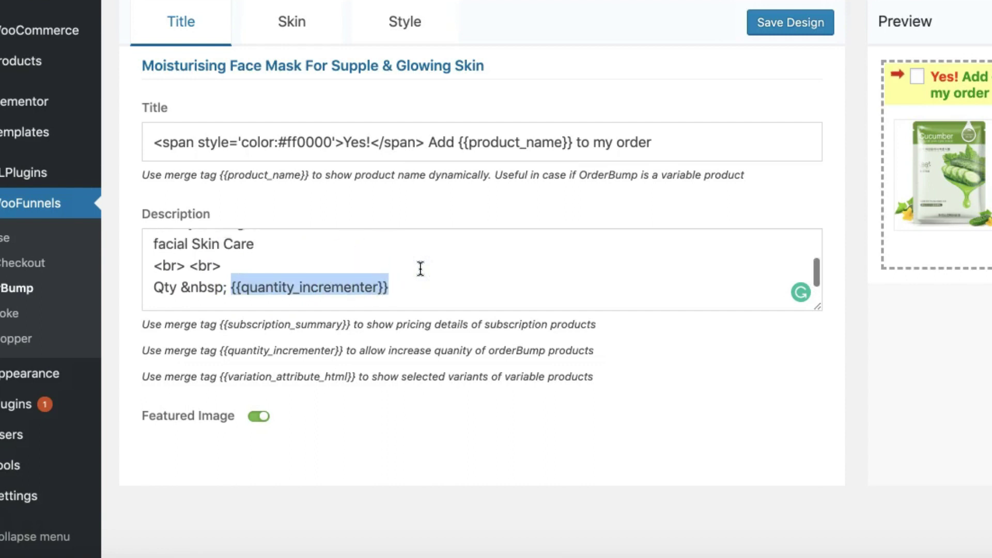
drag(154, 265, 405, 286)
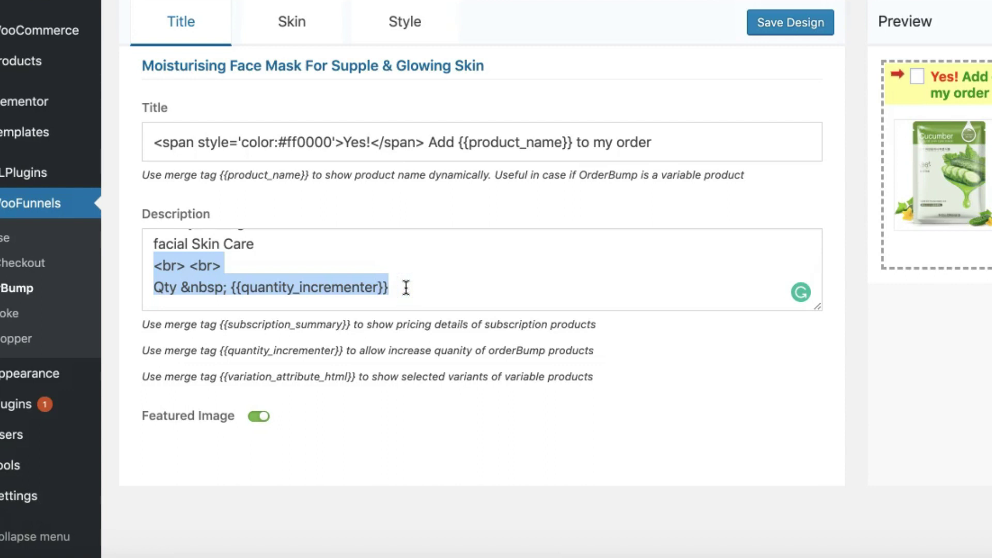
click(778, 35)
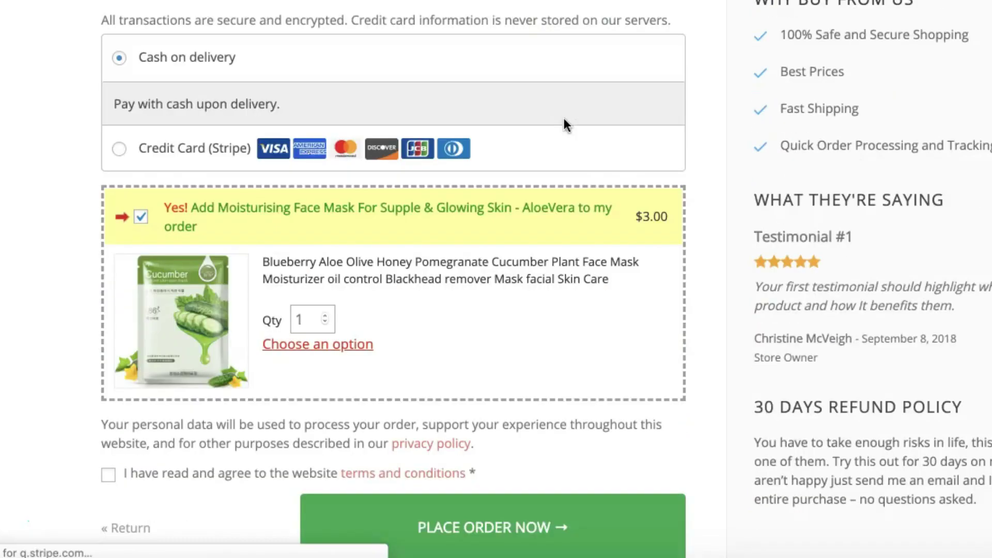
scroll(563, 118, down, 1)
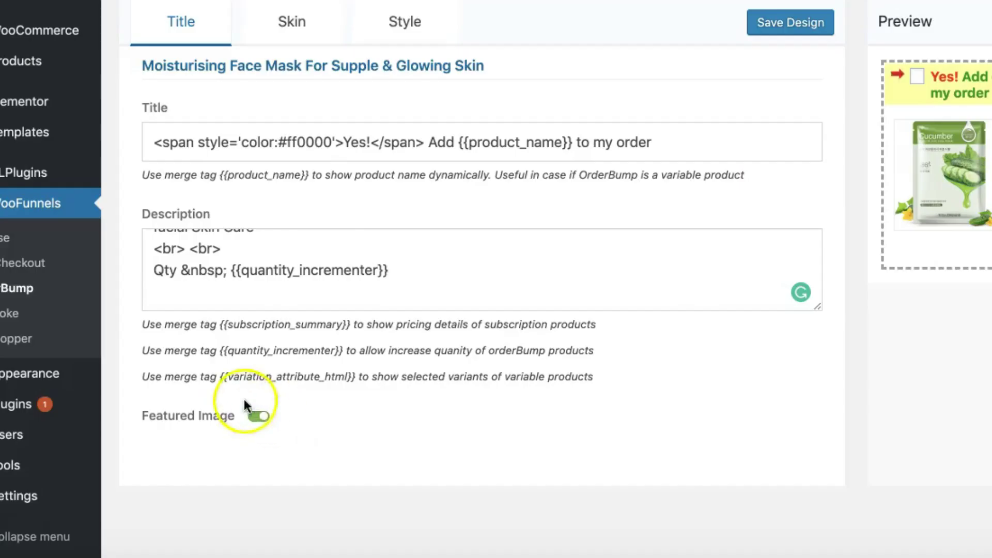
Paste the {{variation_attribute_html}} tag on the empty line under Qty and save the bump design
click(220, 378)
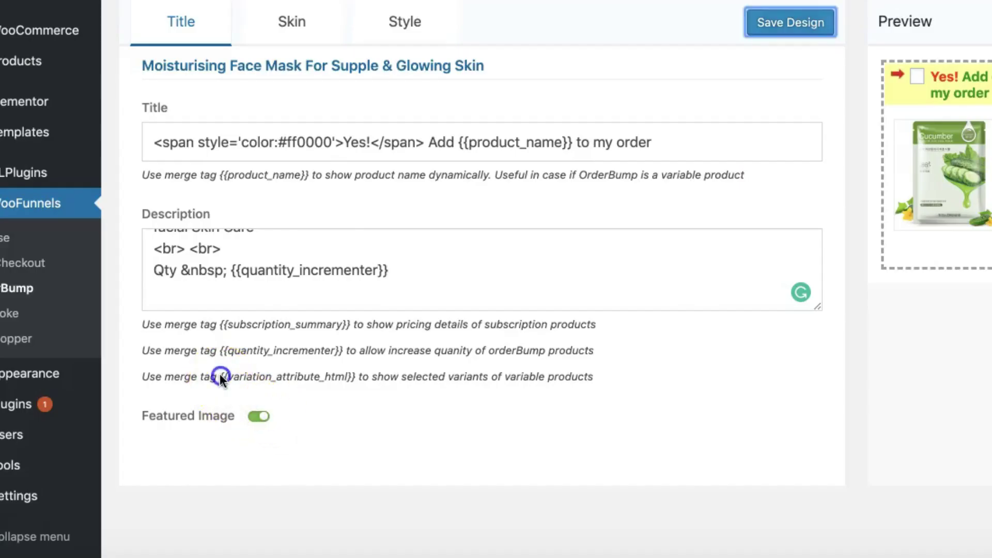
click(356, 376)
drag(356, 377, 220, 374)
click(211, 295)
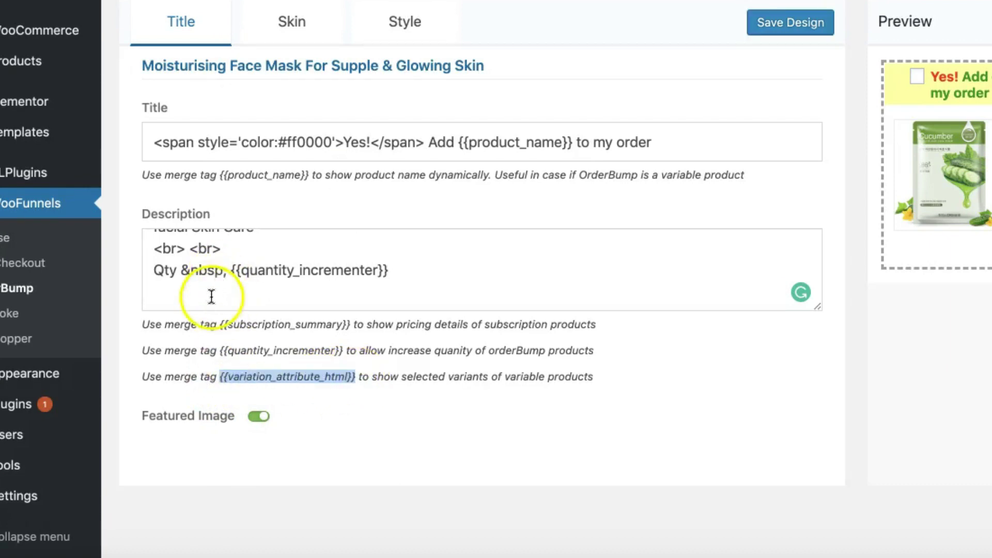
text({{variation_attribute_html}})
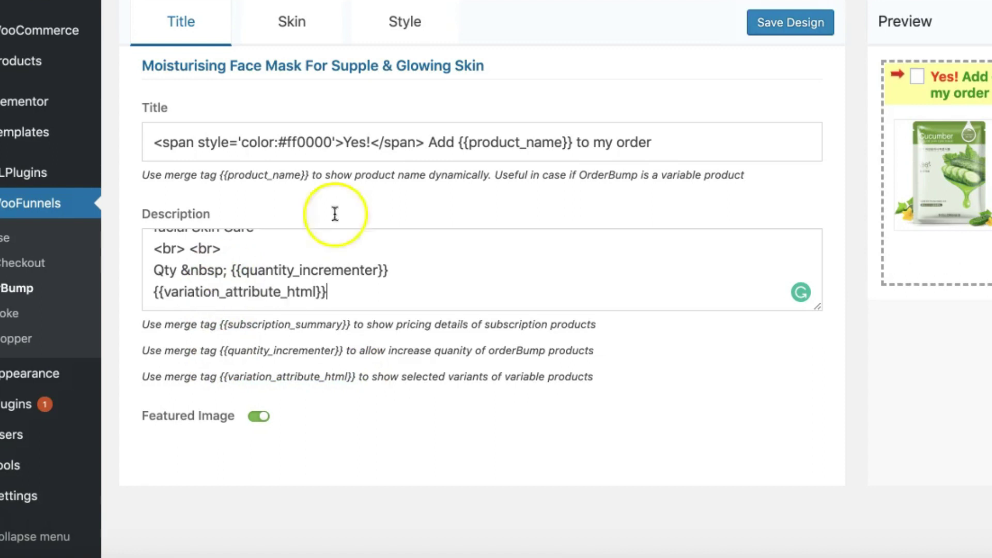
click(825, 22)
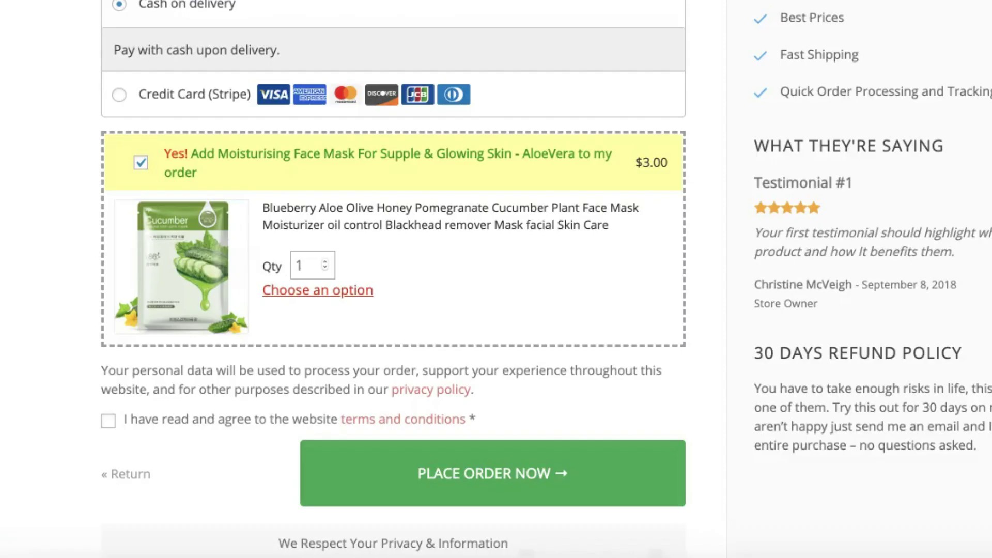
click(343, 310)
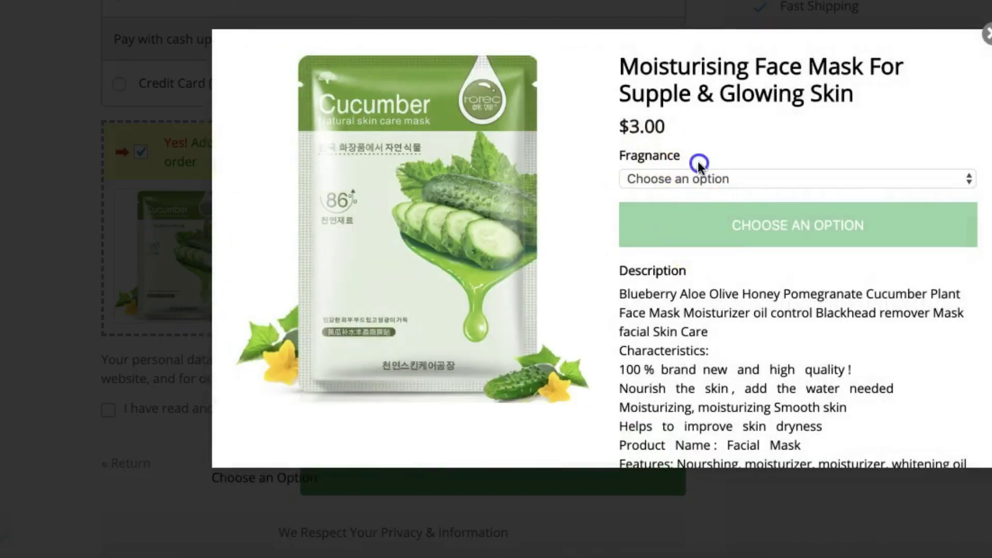
Choose the Blueberry fragrance for the face mask bump and apply it
click(697, 176)
click(689, 210)
click(748, 232)
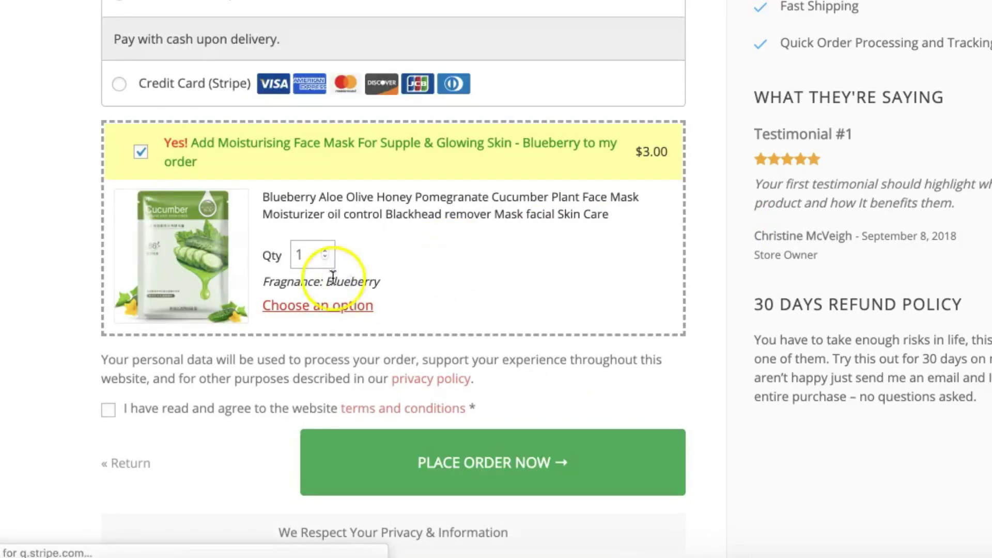
click(303, 284)
drag(304, 284, 405, 282)
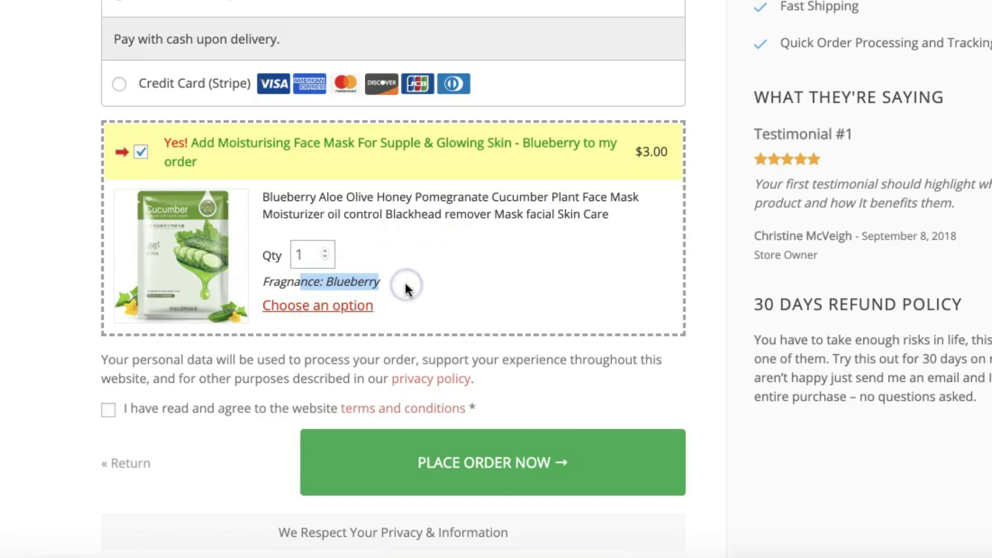
click(406, 286)
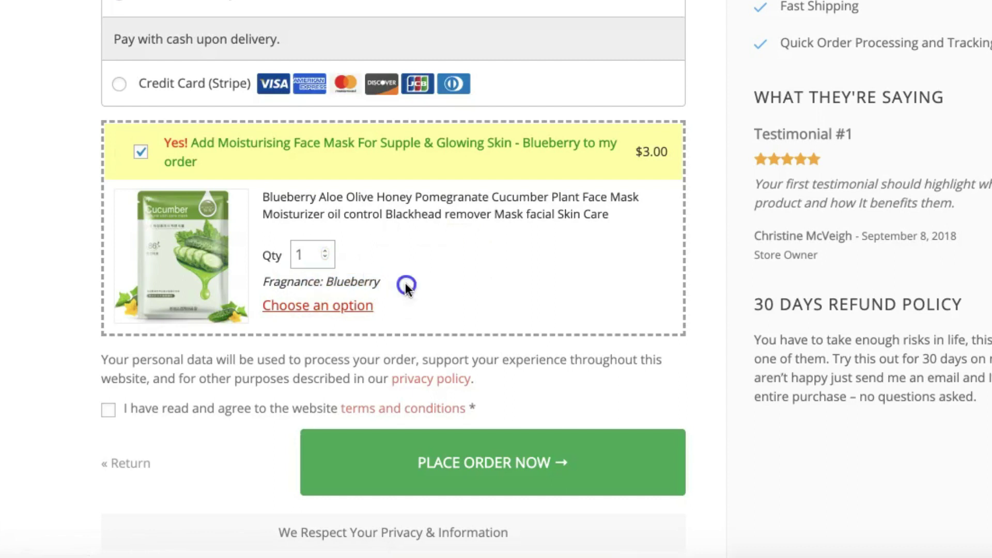
Raise the bump quantity to 2, bringing it to $6.00 and the checkout total to $56.83
click(325, 253)
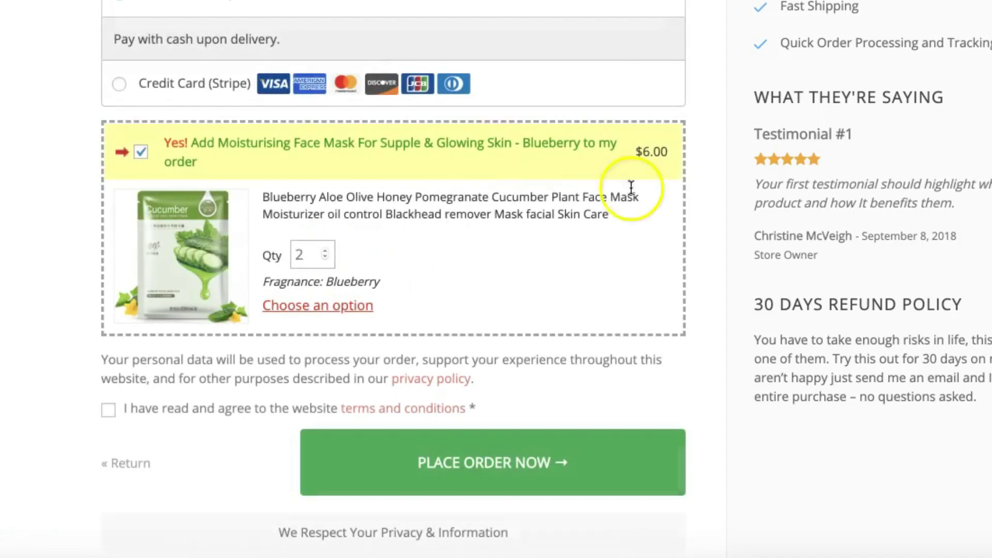
drag(638, 152, 680, 153)
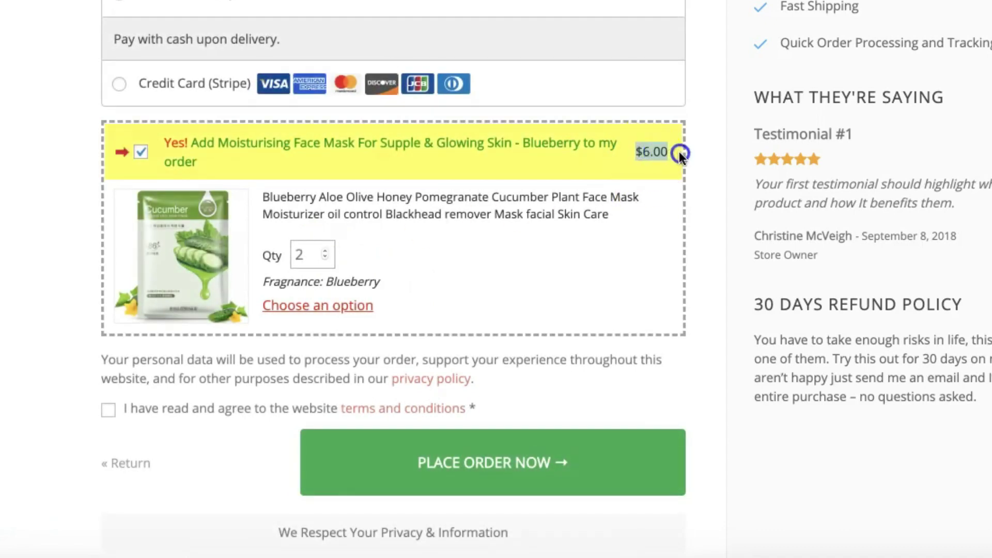
scroll(643, 183, up, 5)
scroll(643, 184, up, 4)
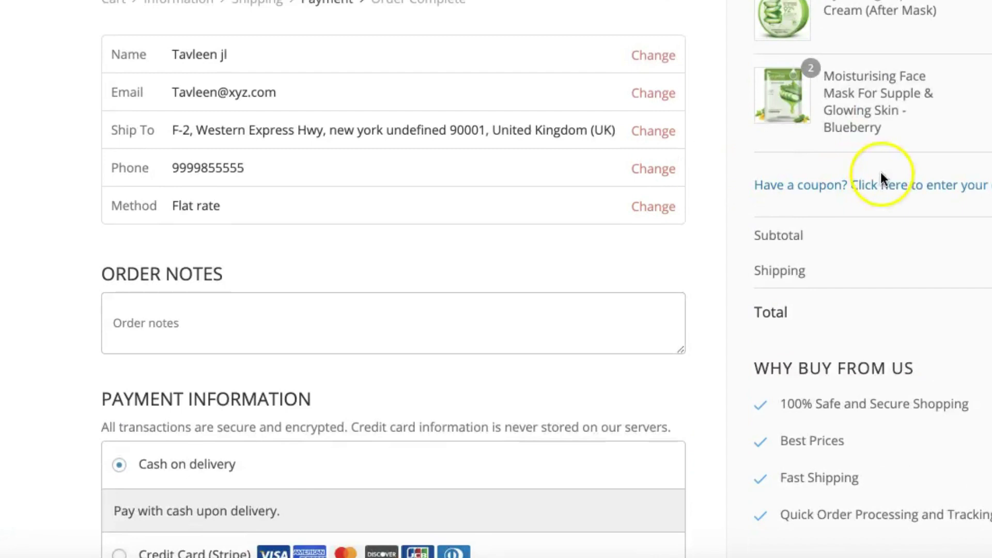
drag(944, 146, 903, 145)
scroll(897, 150, down, 3)
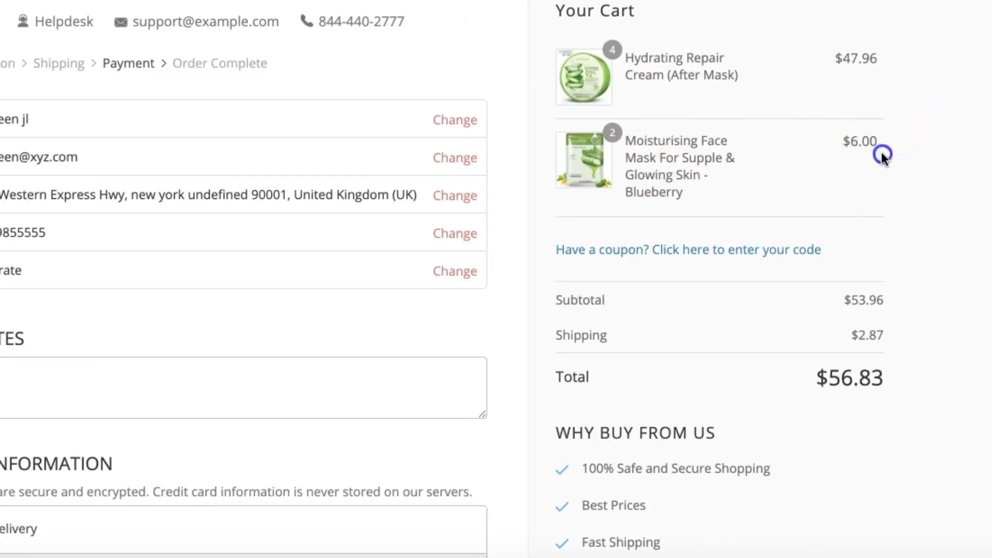
scroll(838, 147, down, 7)
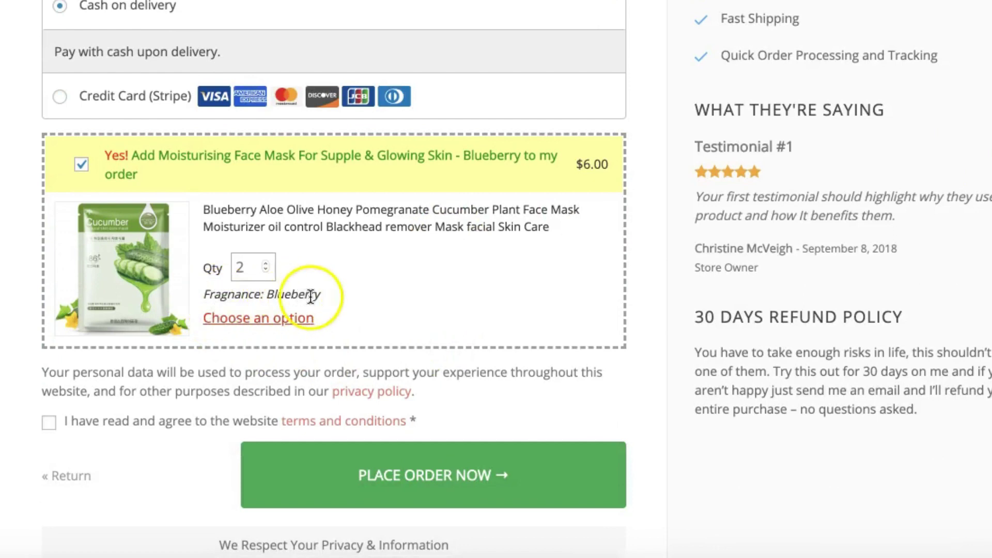
drag(321, 295, 191, 294)
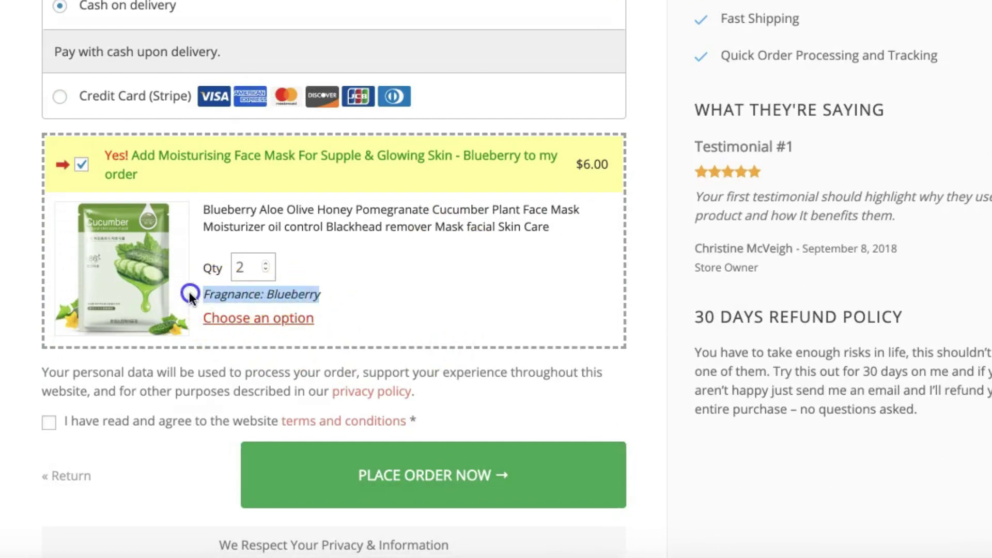
click(311, 269)
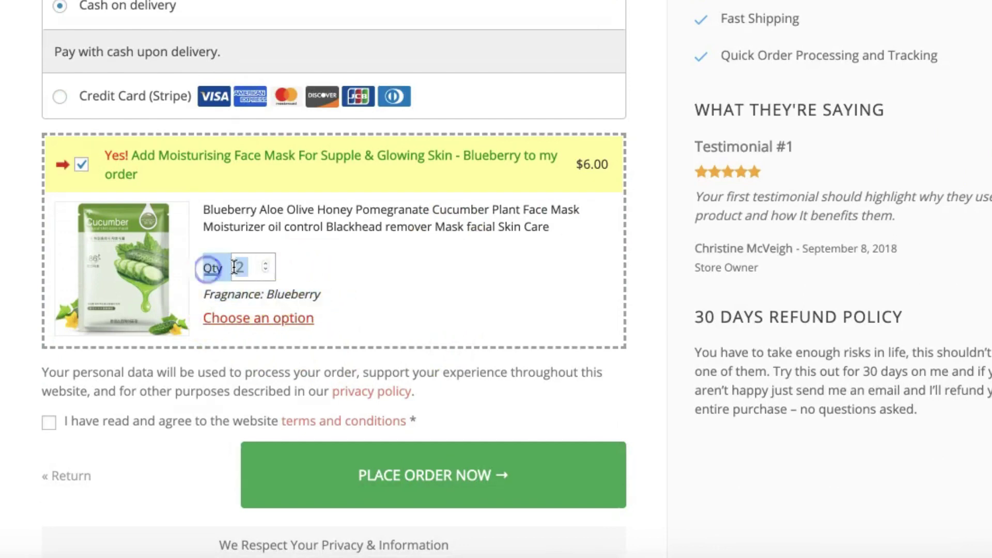
scroll(361, 255, down, 1)
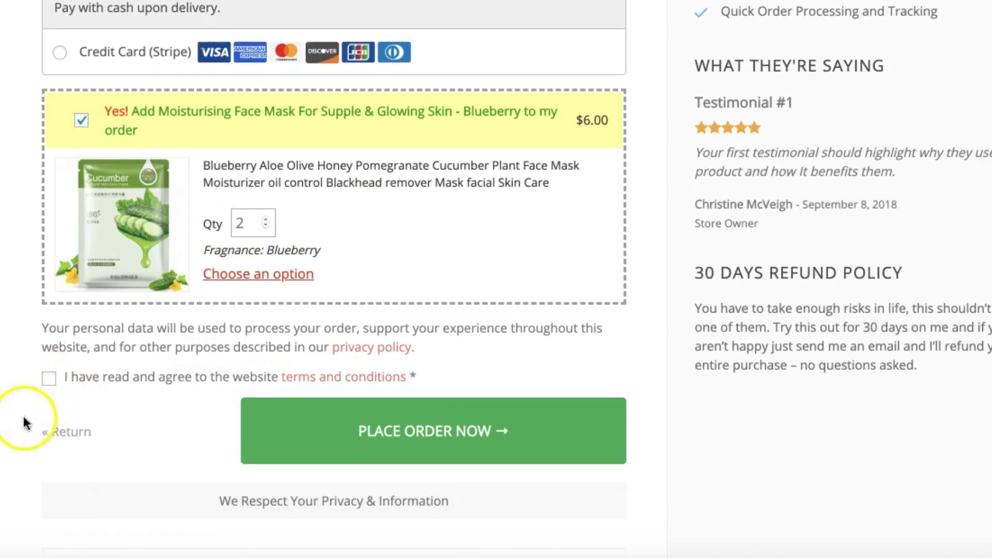